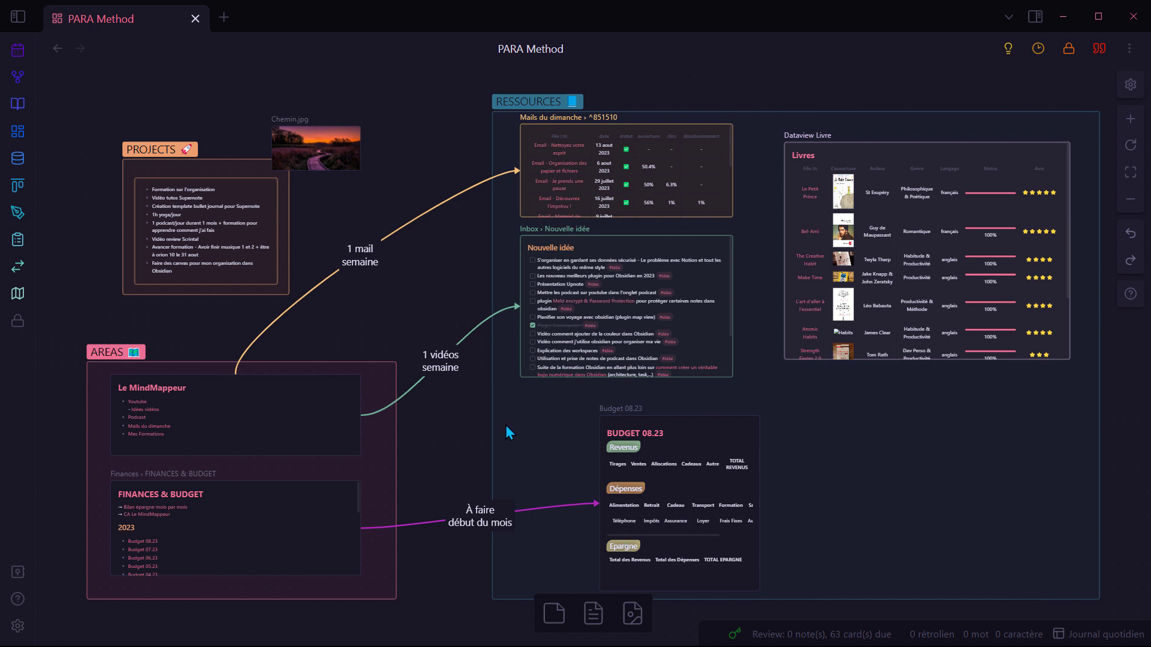
Step: Zoom the PARA Method canvas onto the Nouvelle idée card and open the 'Meld encrypt & Password Protection' note
click(668, 242)
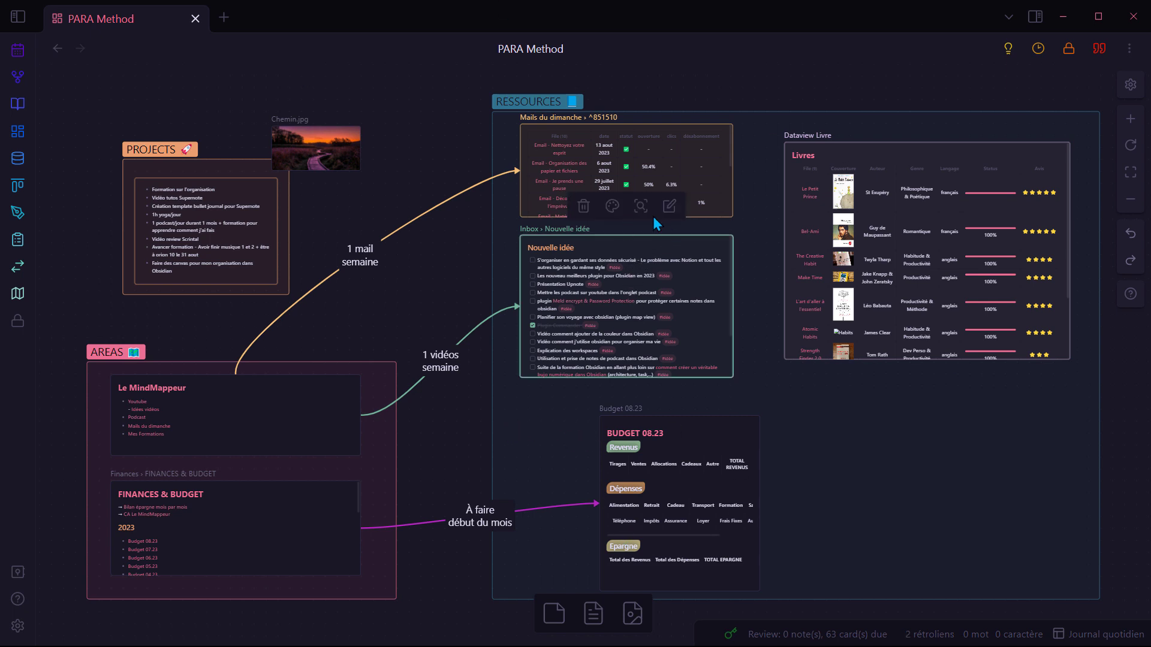
click(640, 206)
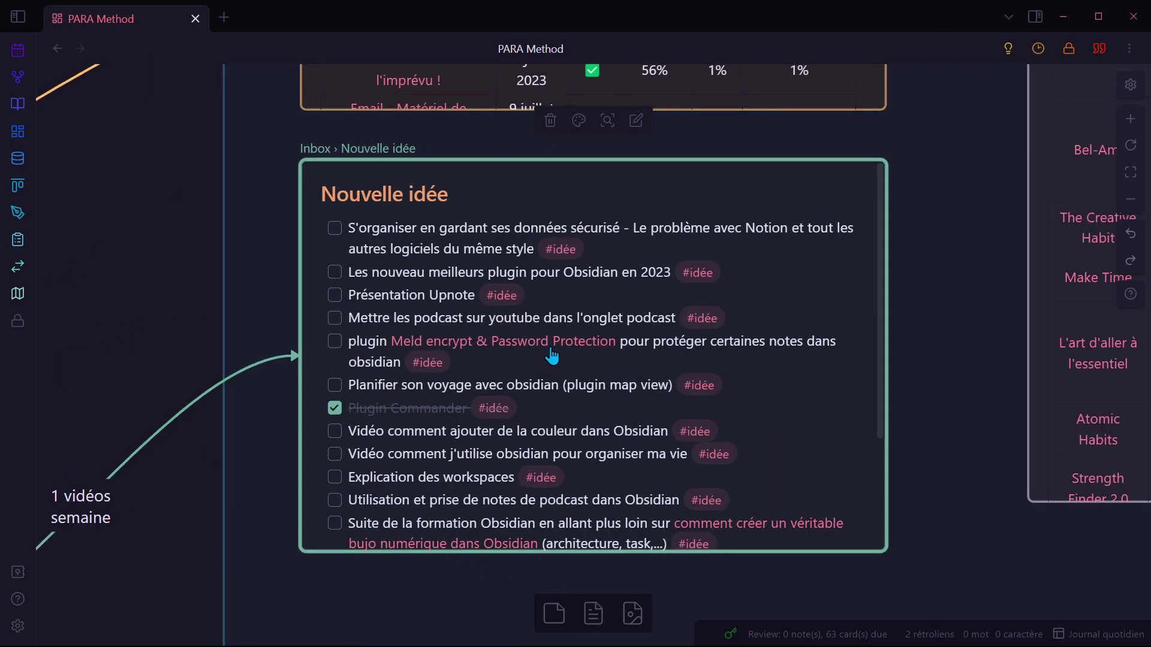
click(551, 356)
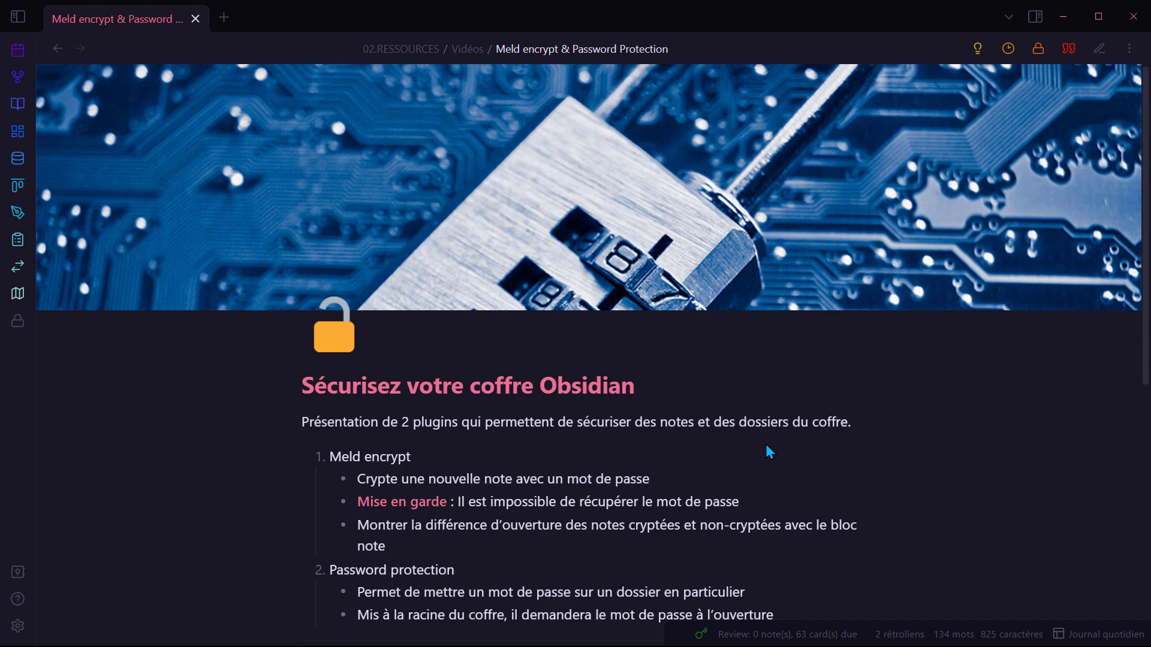
scroll(768, 451, down, 1)
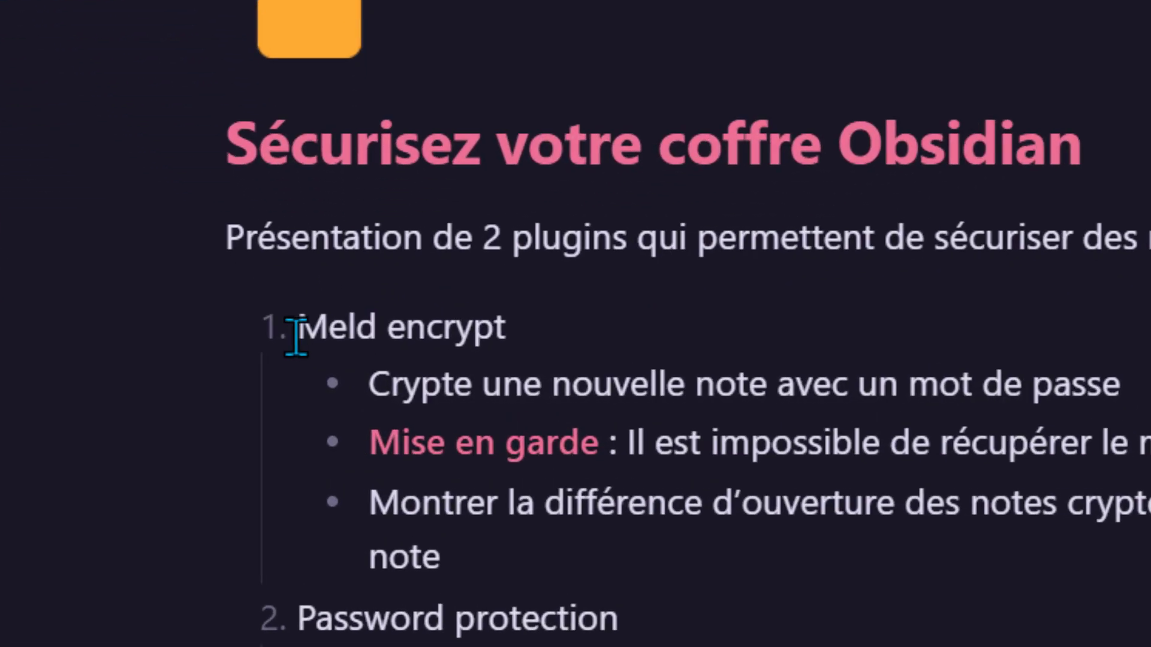
drag(329, 367, 405, 368)
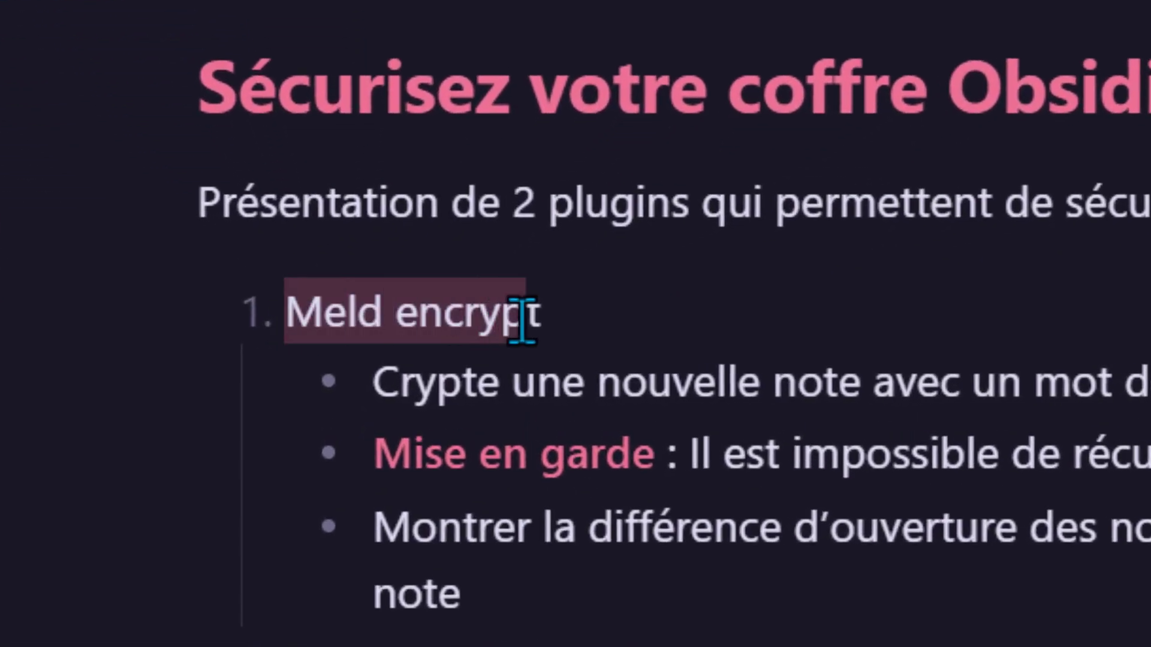
drag(287, 646, 659, 646)
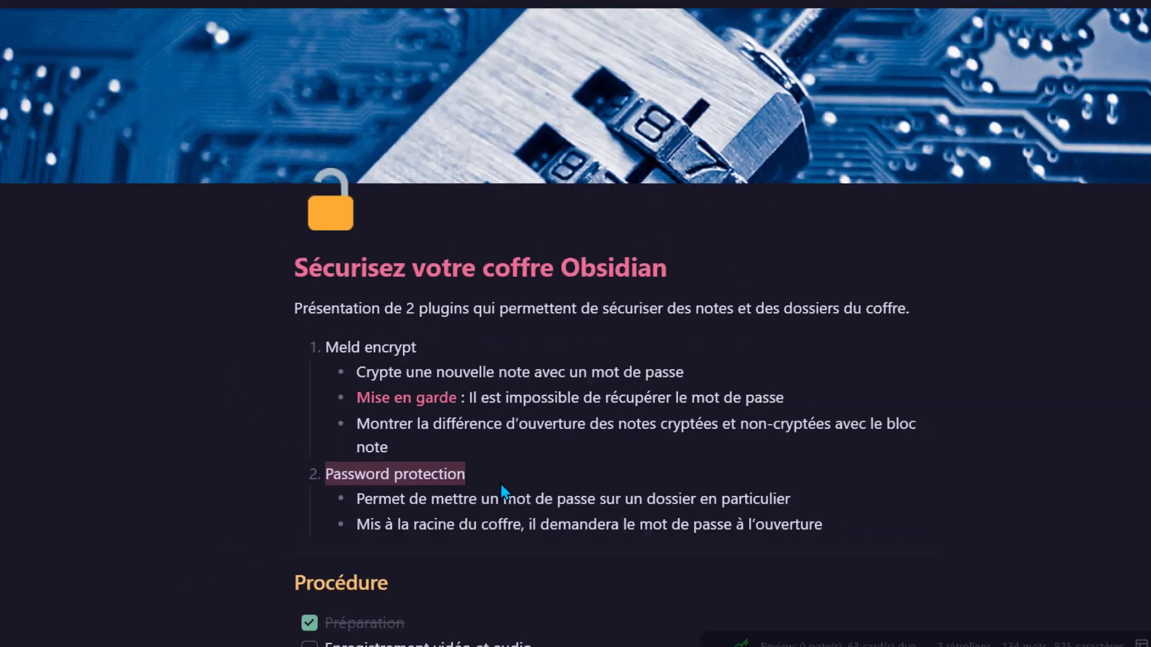
key(Up)
key(Up)
key(Up)
key(Up)
key(Up)
key(Up)
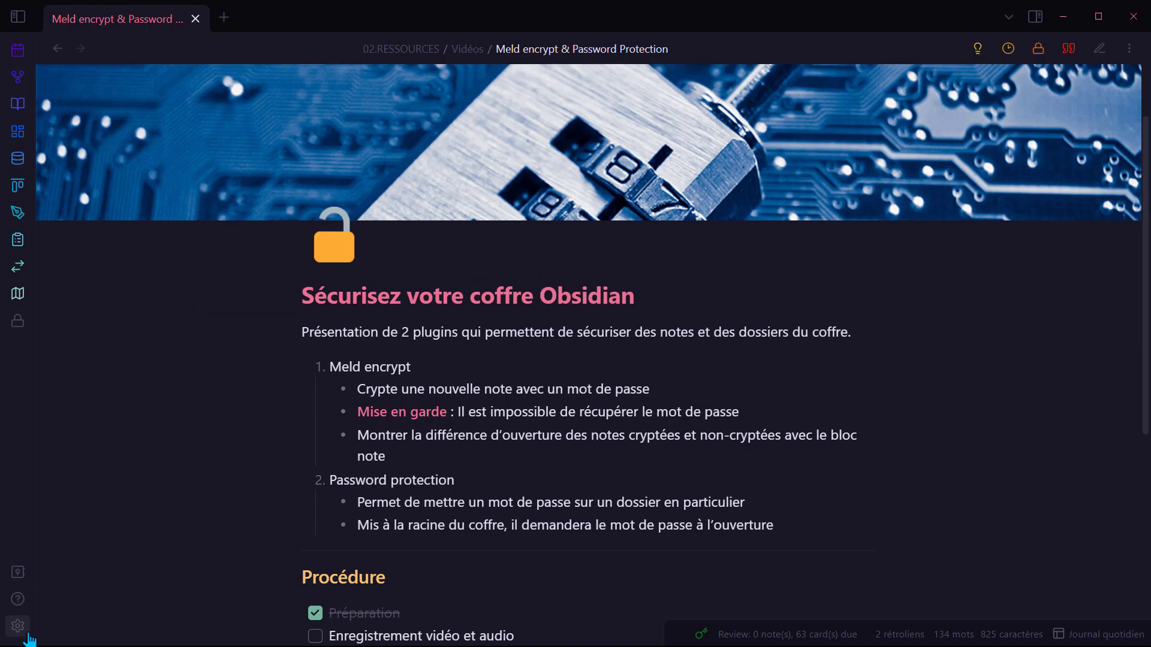
Step: Search the installed community plugins for 'meld'
click(18, 626)
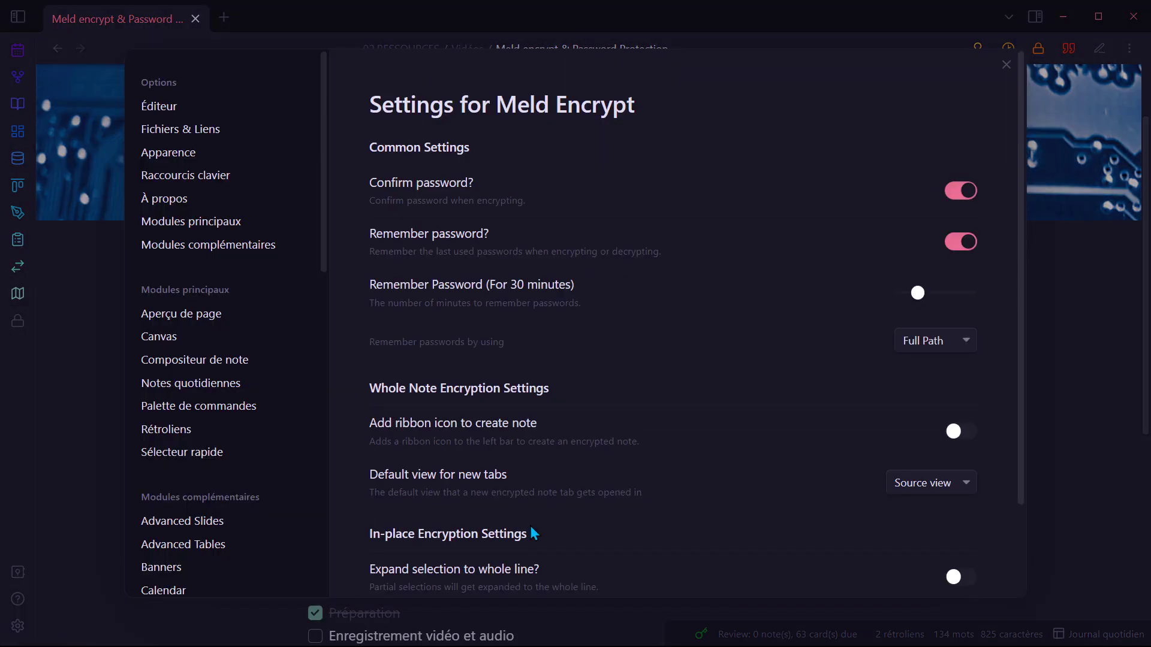
click(205, 247)
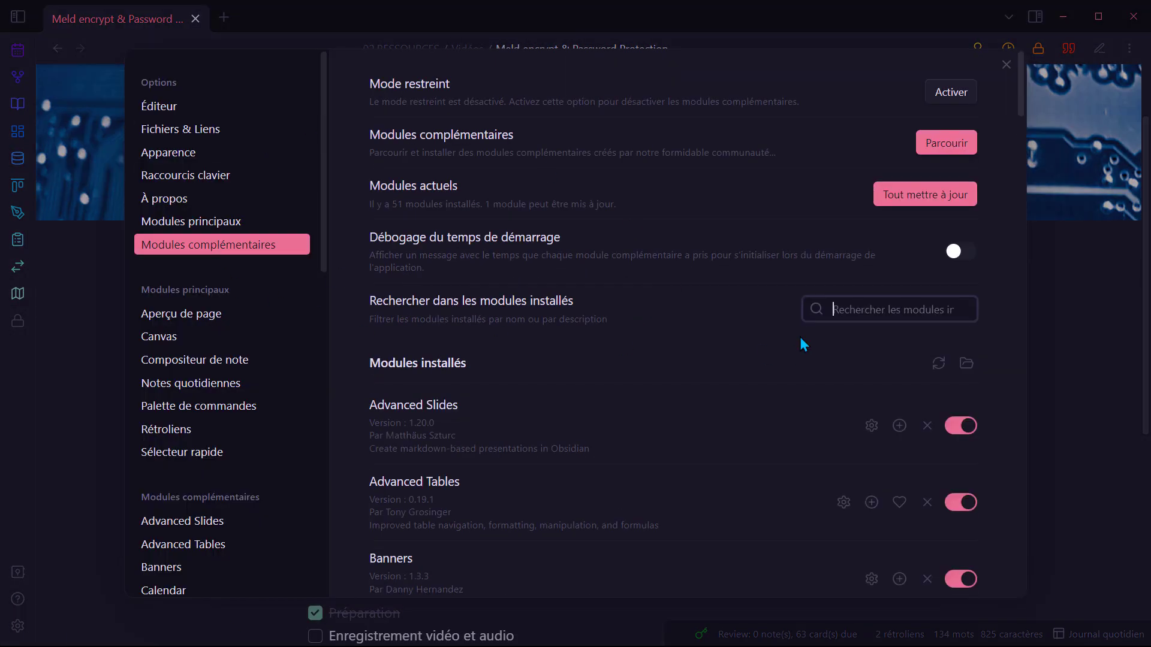
click(851, 312)
text(meld)
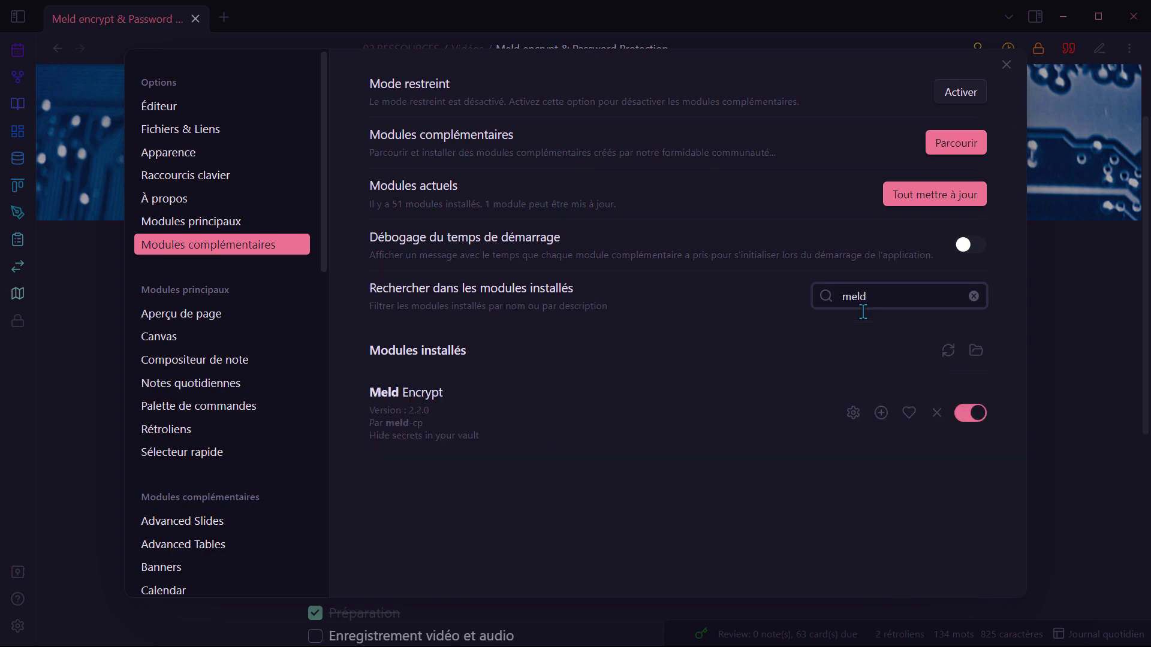
Step: Review Meld Encrypt's detail page and its use-at-your-own-risk warning, then open its options
click(559, 405)
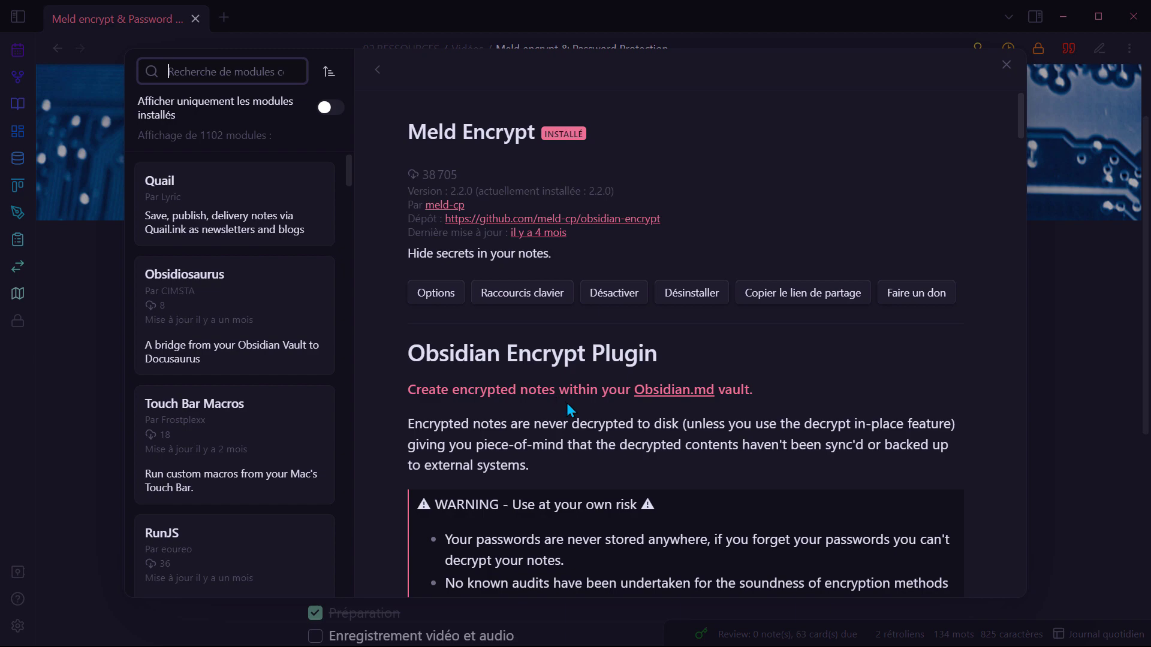
scroll(569, 410, down, 3)
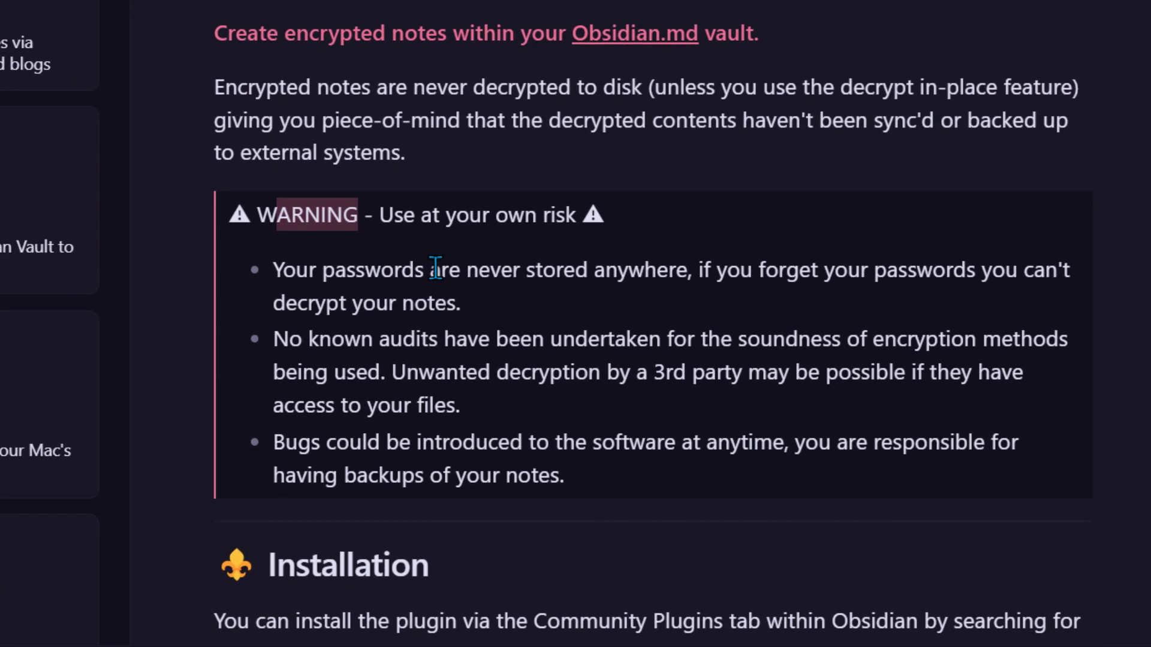
drag(394, 214, 576, 217)
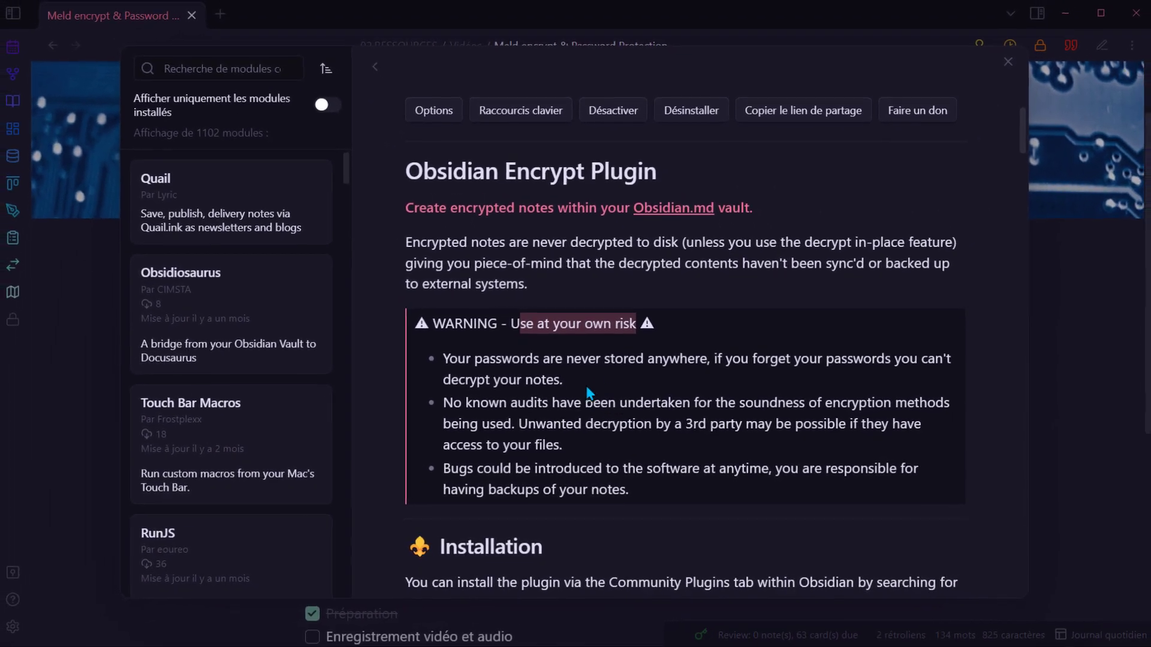
click(430, 104)
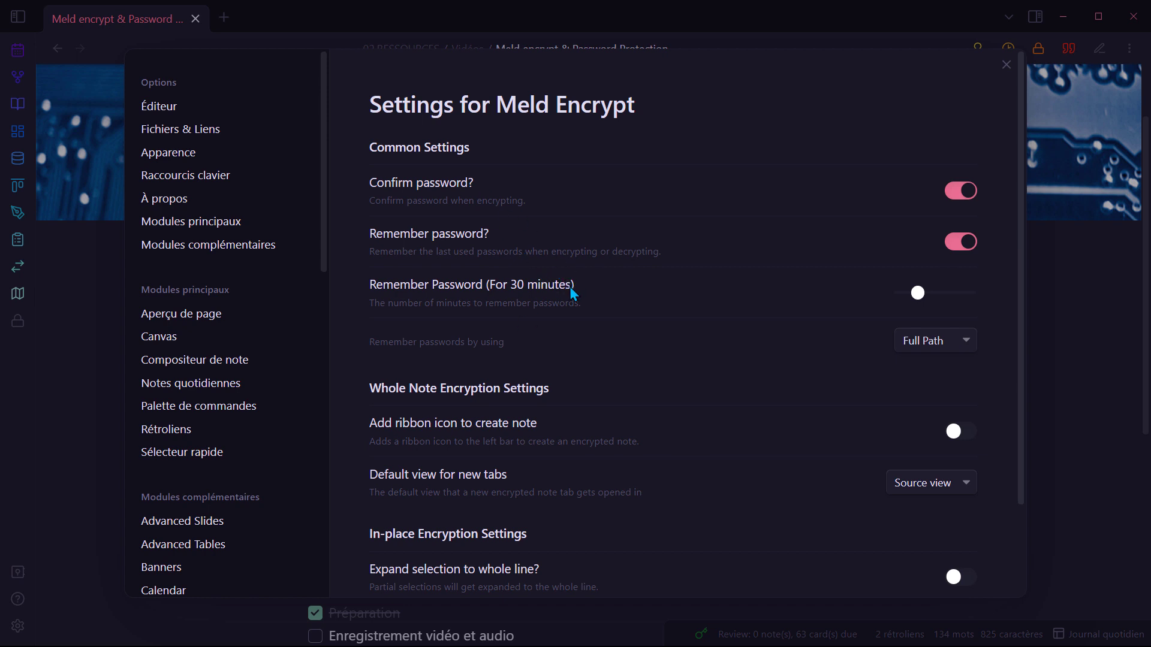
Step: Scroll through the Meld Encrypt settings and close the Settings window
scroll(568, 296, down, 2)
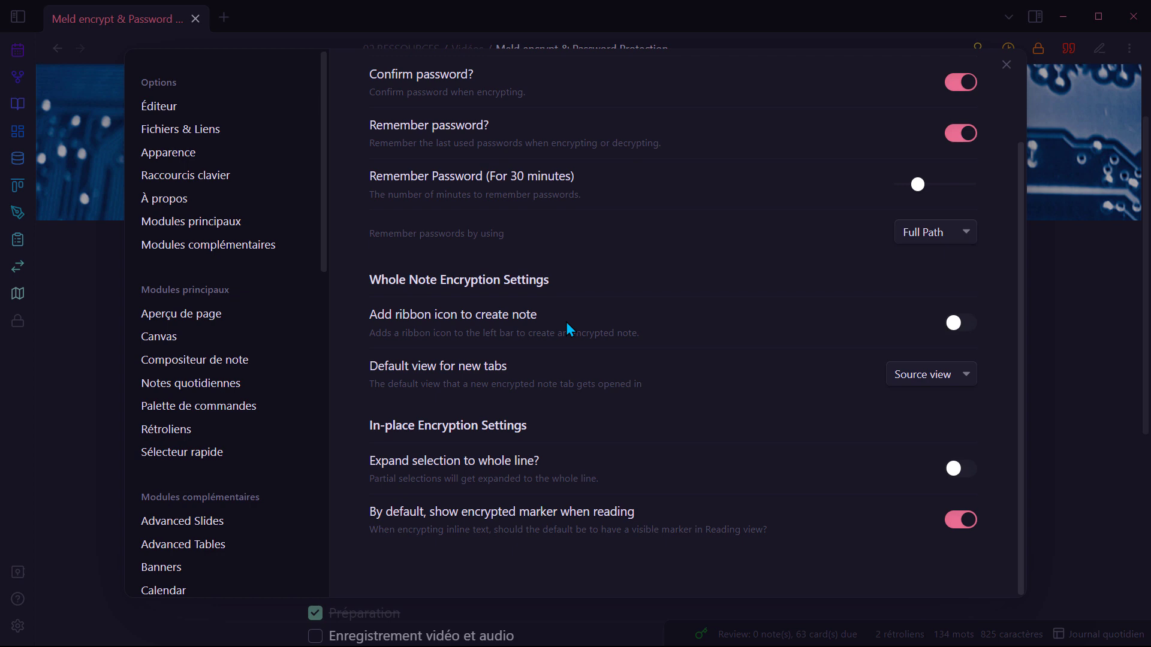
key(Escape)
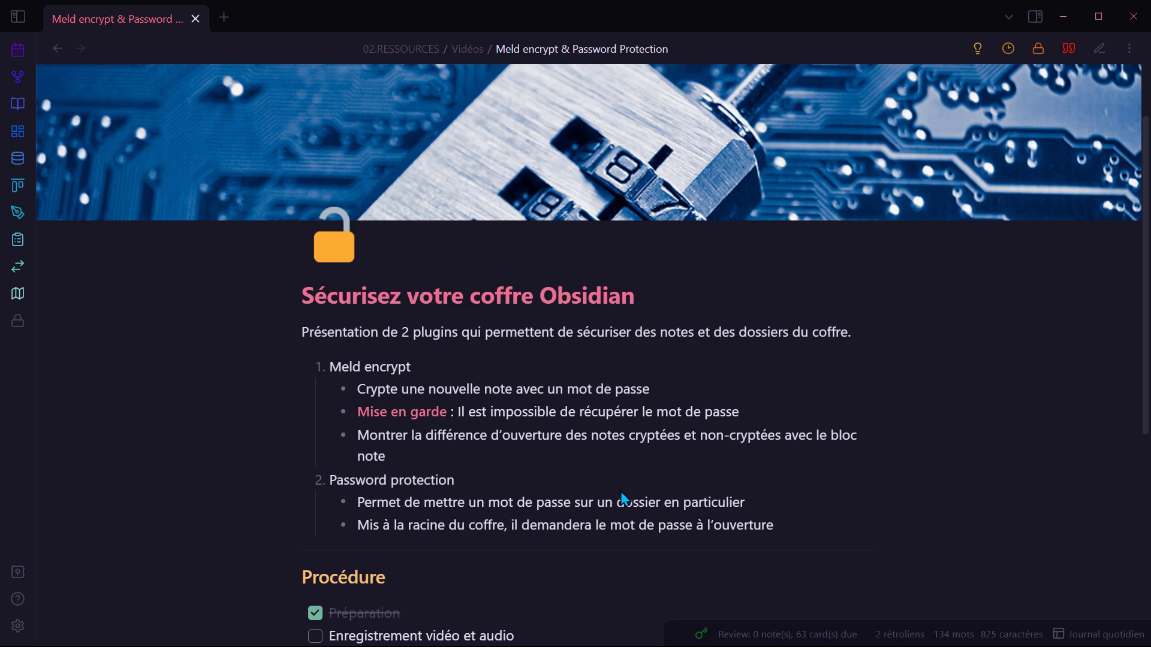
Step: Run 'Meld Encrypt: Create new encrypted note' from the command palette
key(ctrl+p)
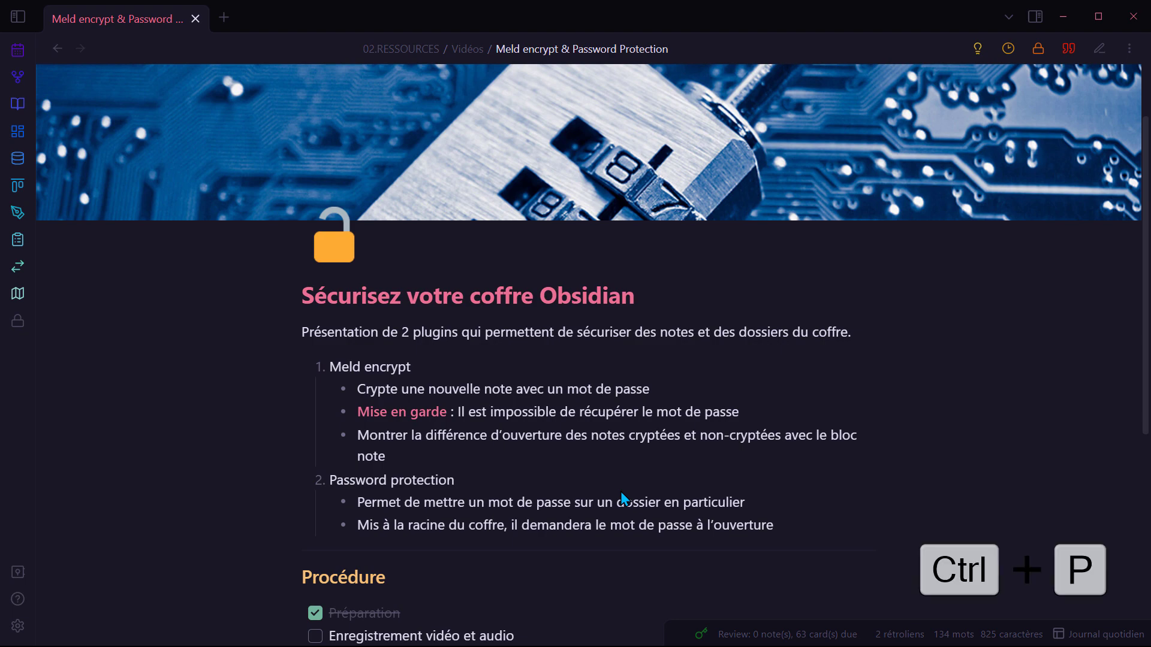
text(encr)
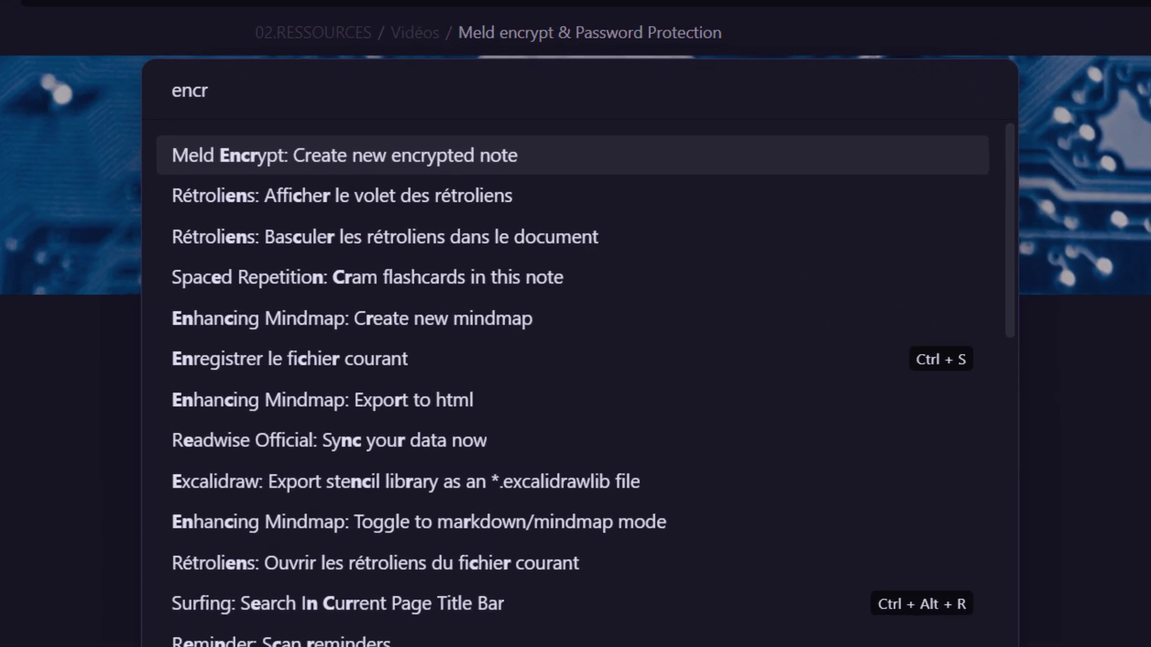
text(ypt)
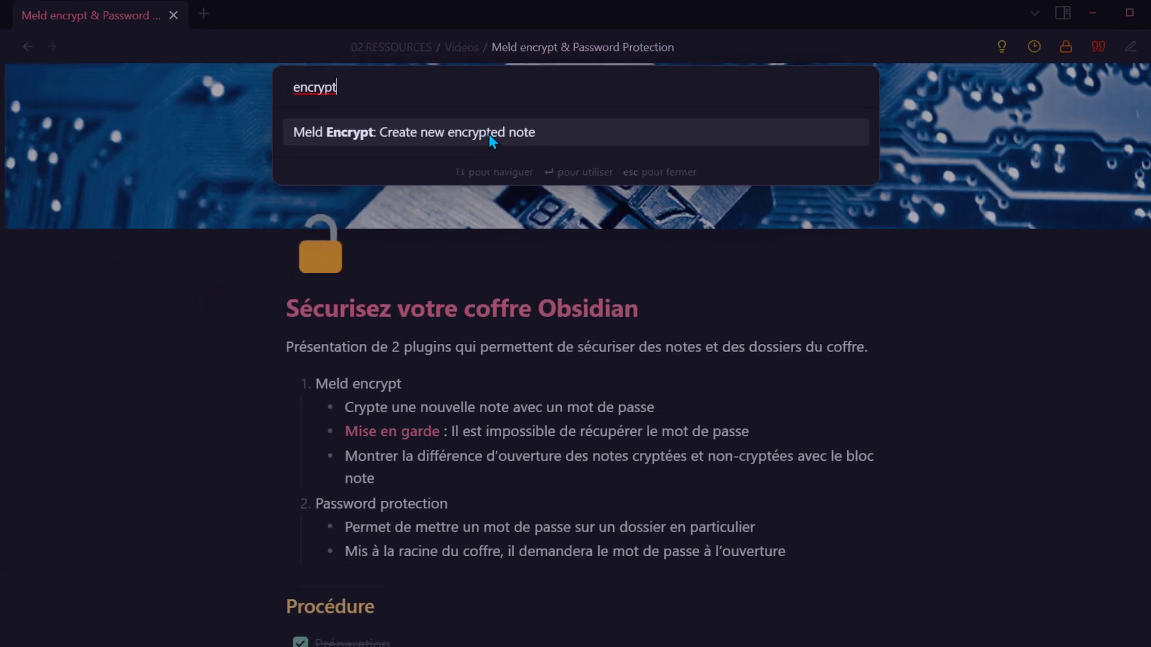
click(489, 136)
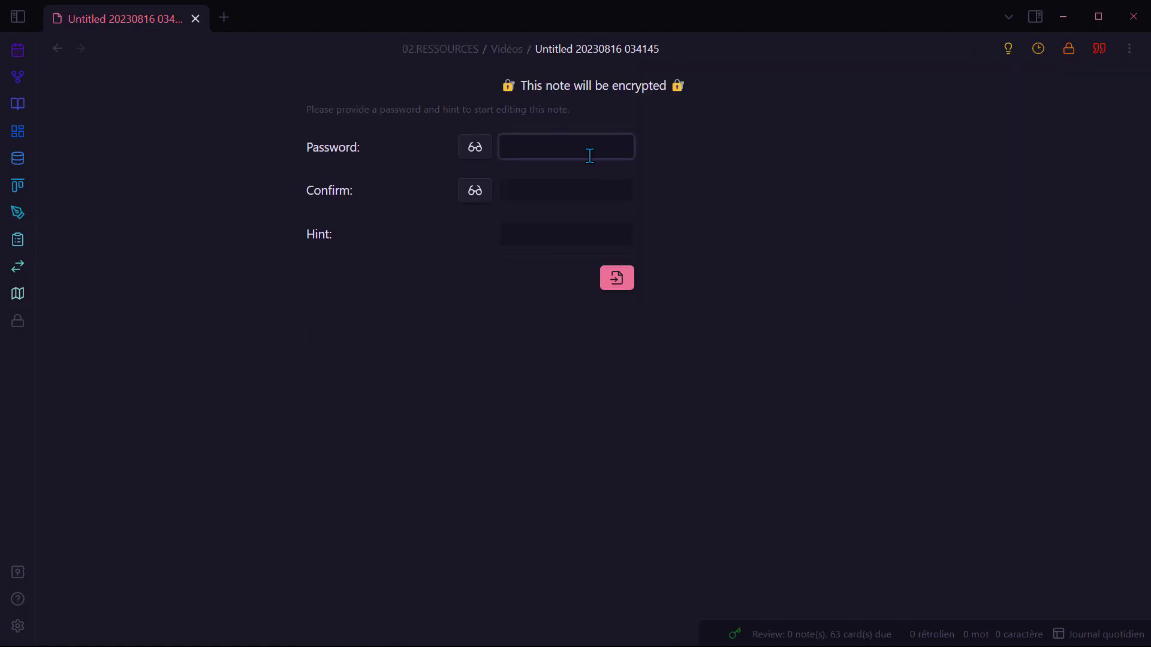
Step: Enter and confirm the note password, add the hint 'Ceci est un test', and submit
text(test)
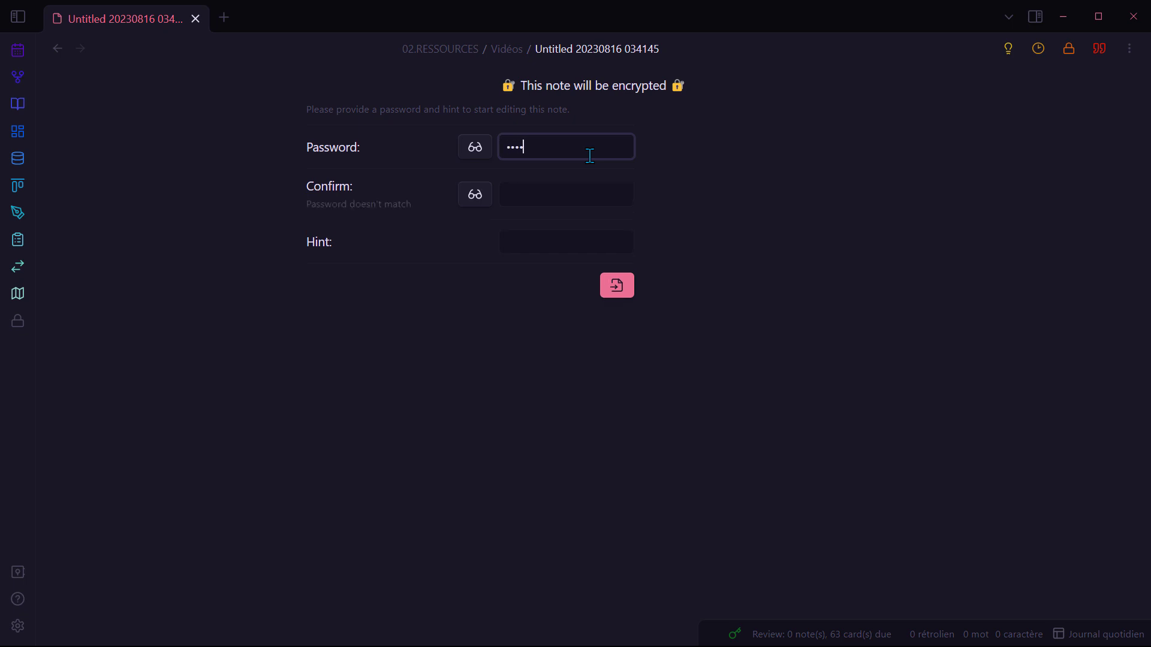
key(Tab)
text(test)
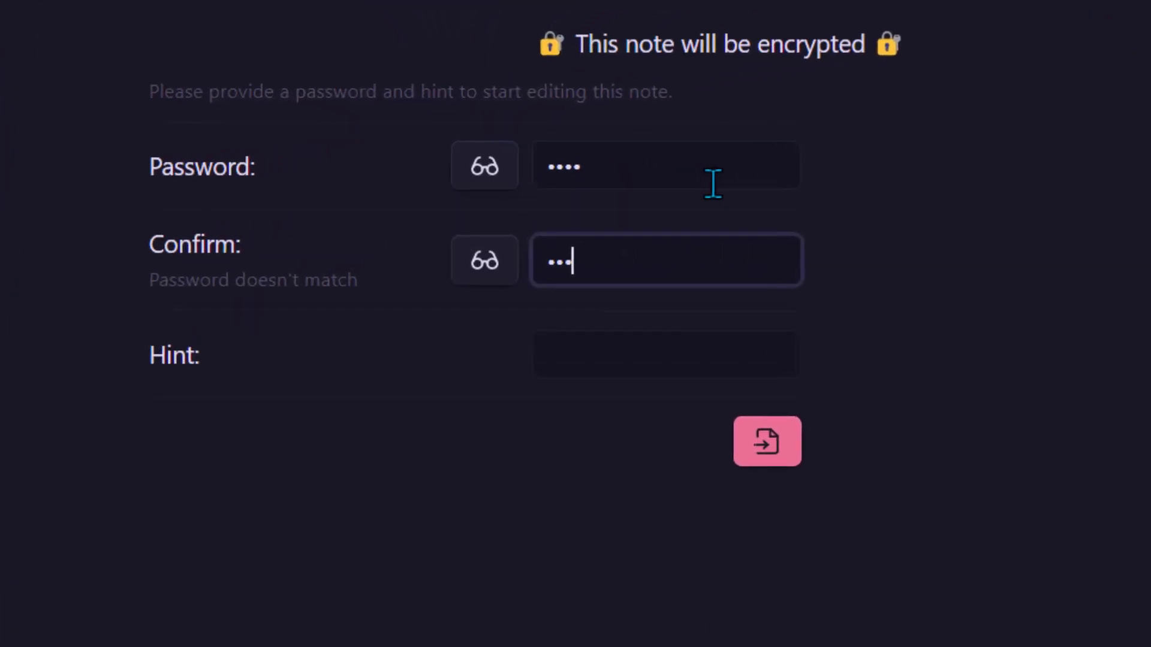
click(487, 167)
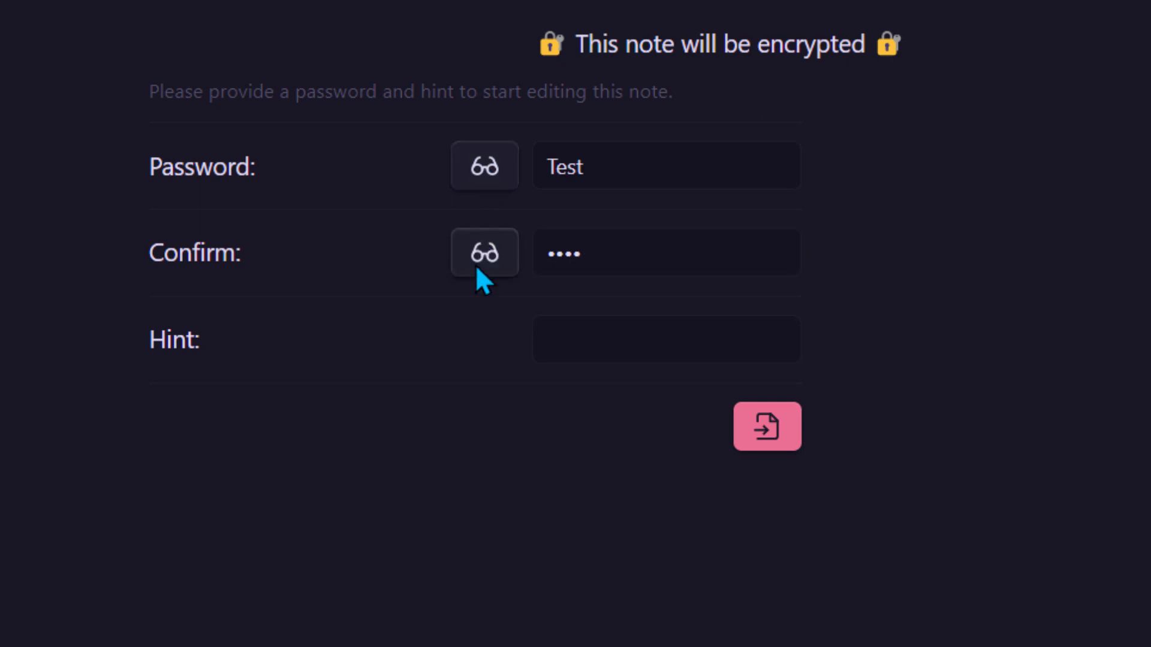
click(477, 264)
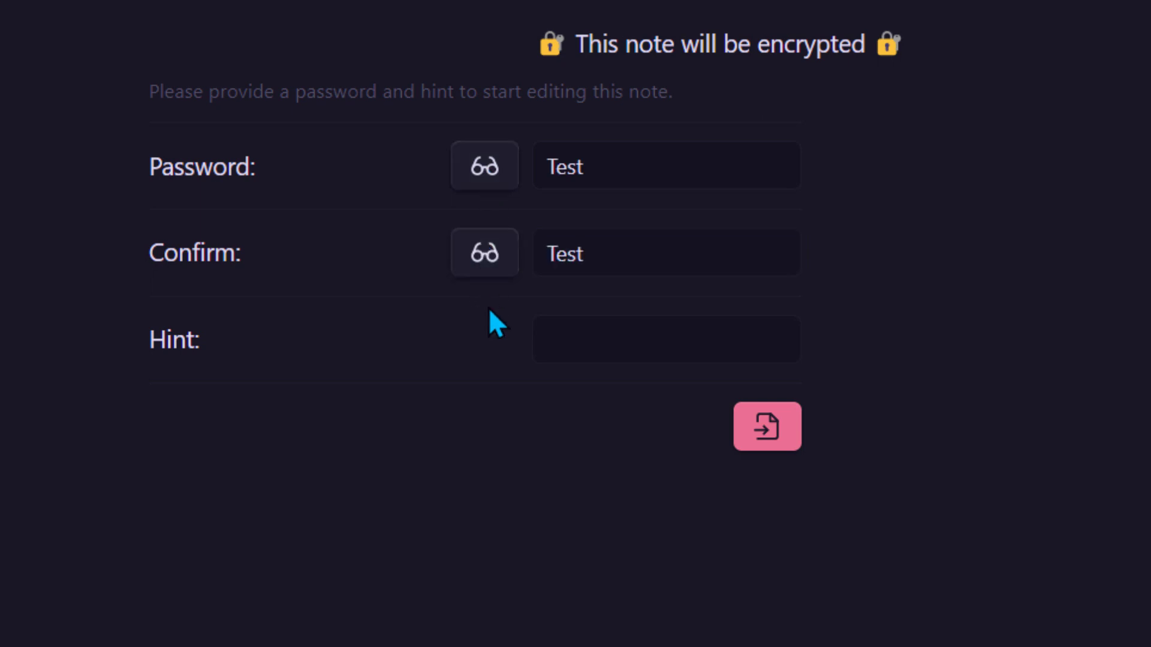
click(633, 360)
click(604, 251)
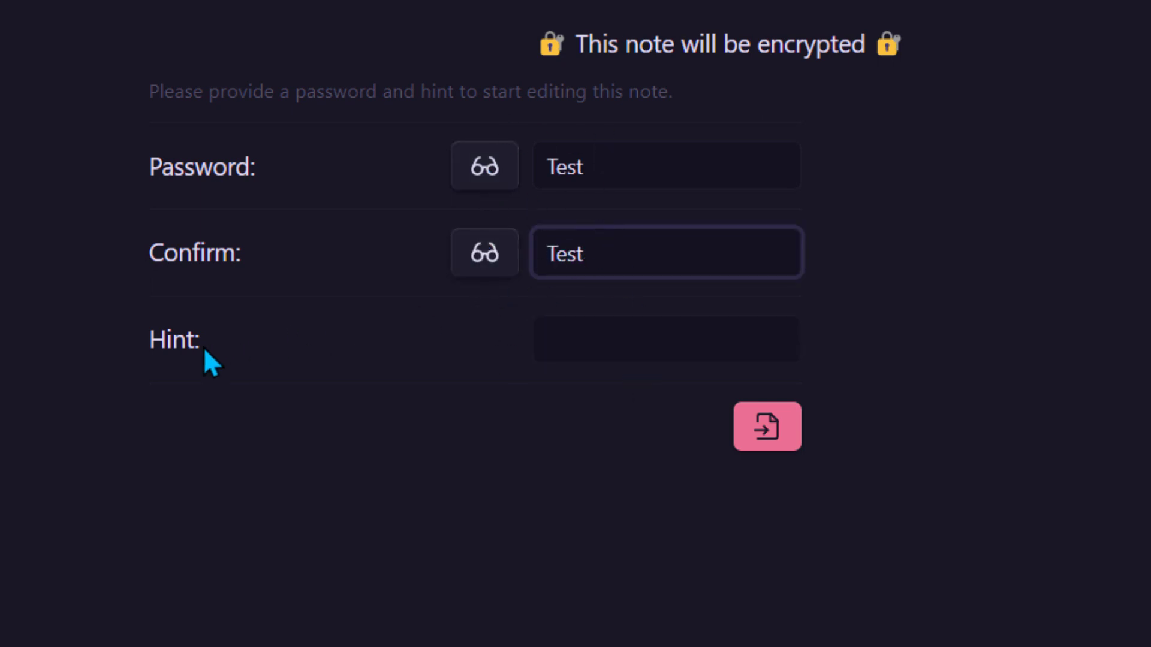
click(614, 349)
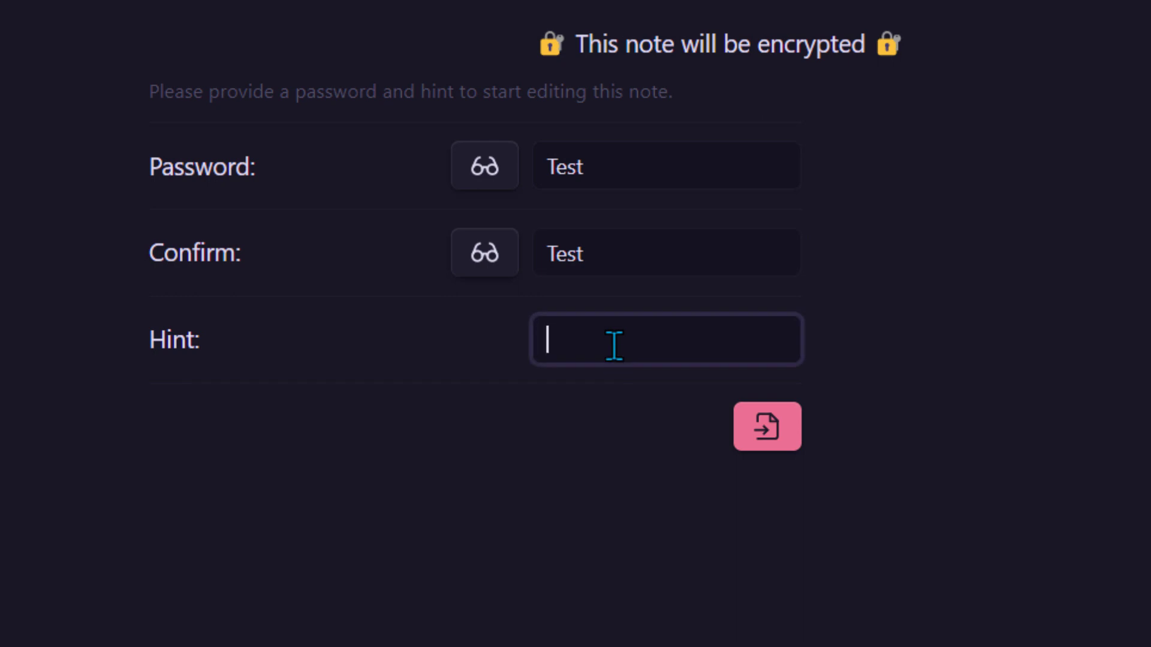
text(Ceci est un test)
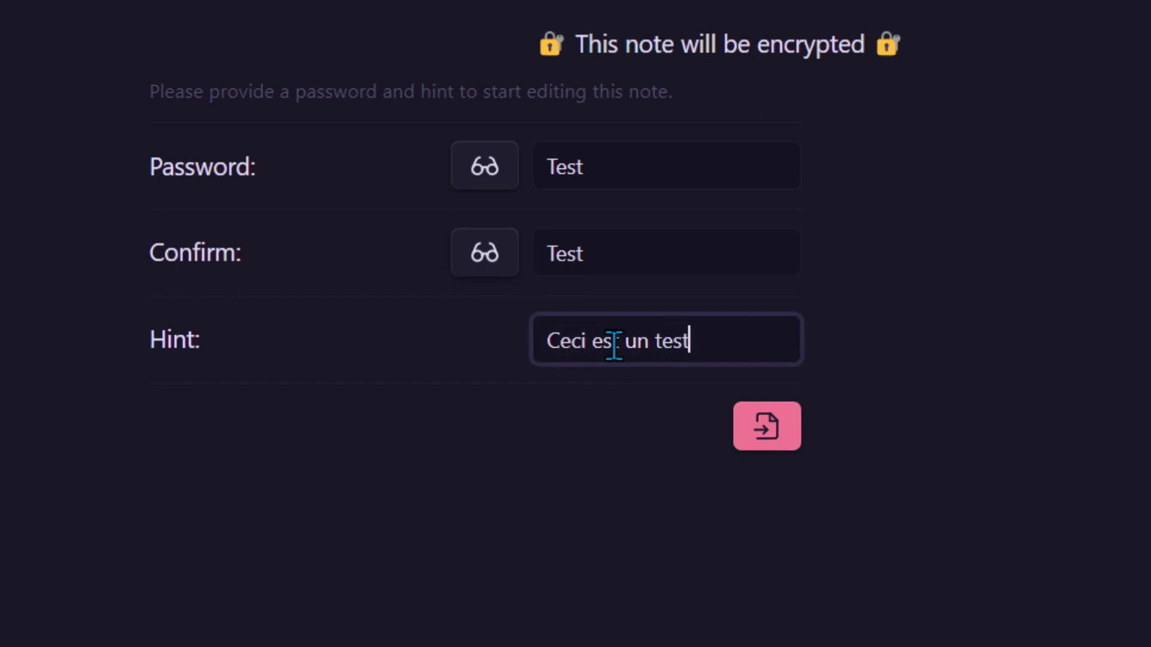
key(Return)
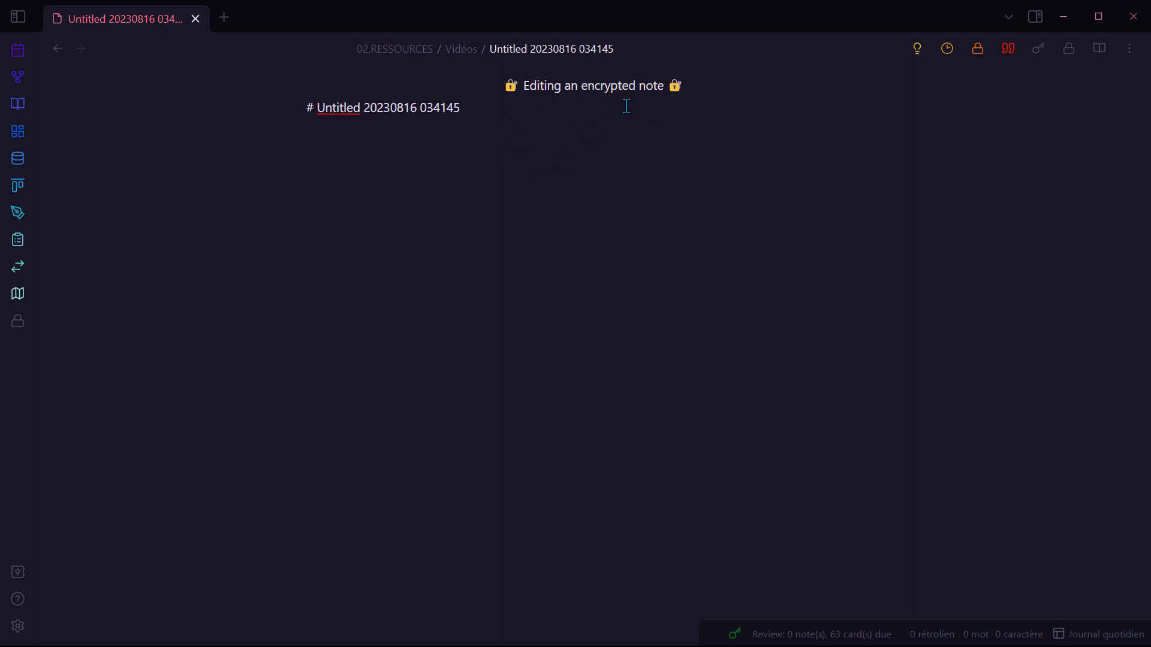
Step: Rename the encrypted note to 'Note cryptée'
click(556, 56)
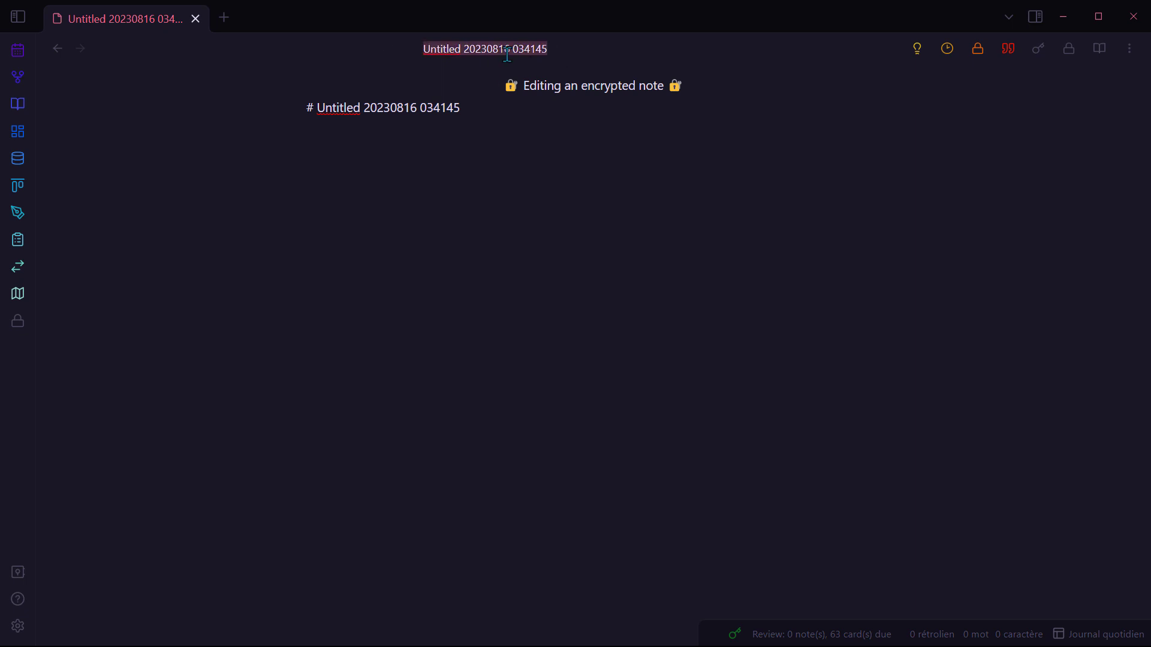
text(Note cryp)
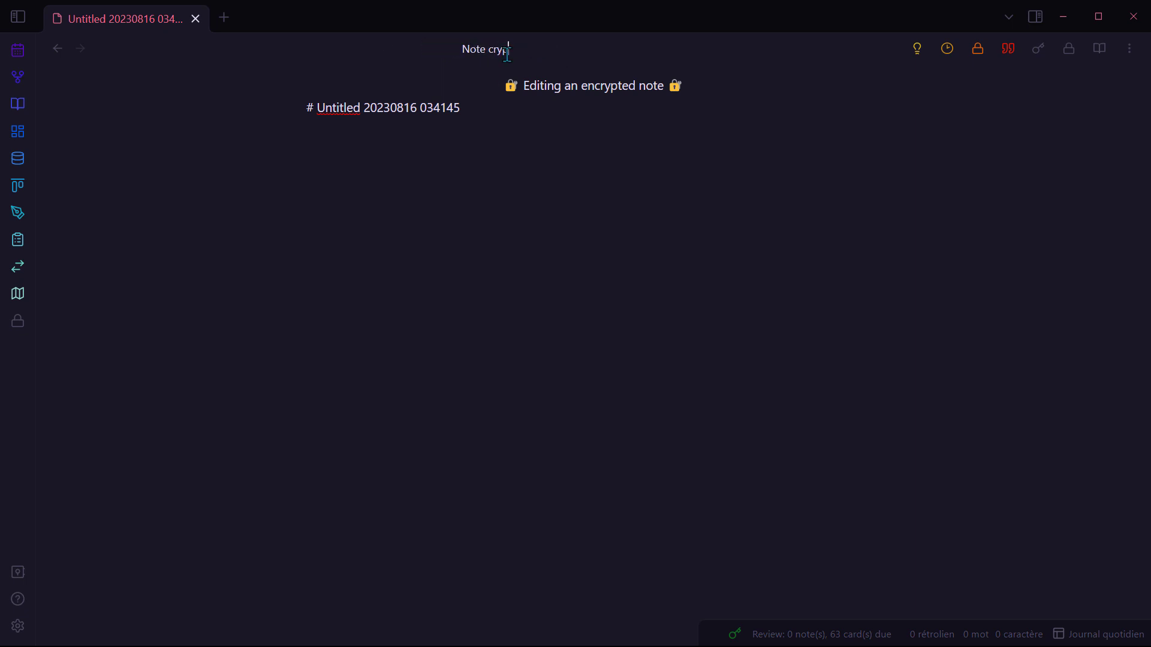
text(tée)
key(Return)
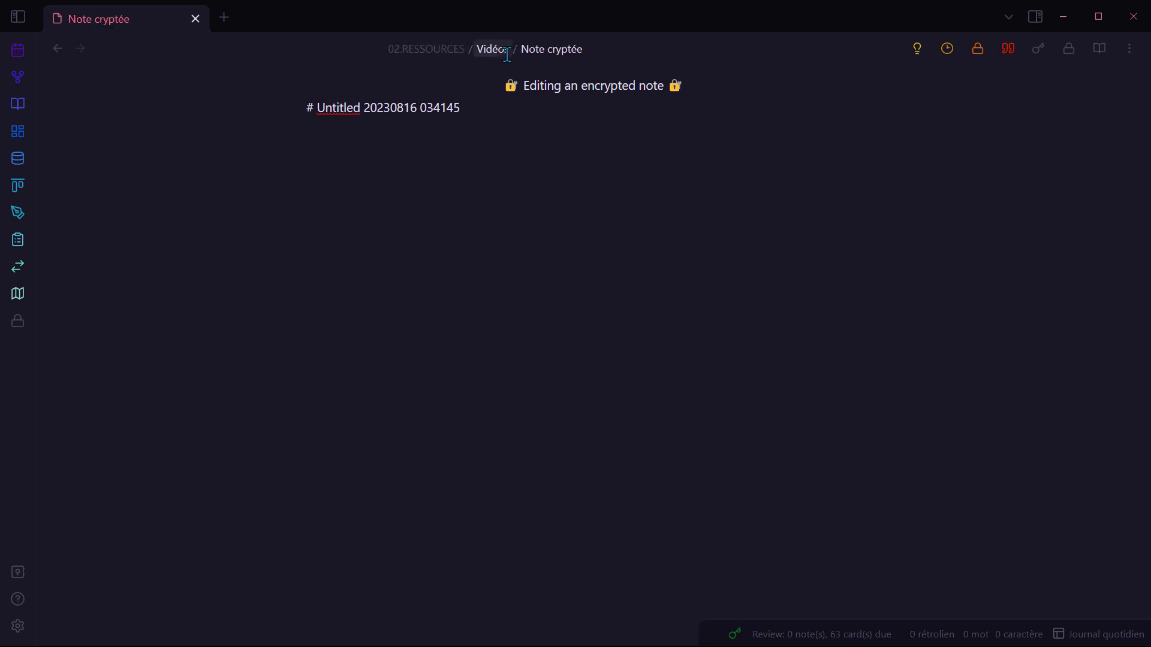
Step: Write a '## Nouveau projet' heading, 'Organisation dans obsidian', a '### Tâches' heading and an 'Agencer l'interface' task
drag(473, 109, 300, 108)
text(## Nou)
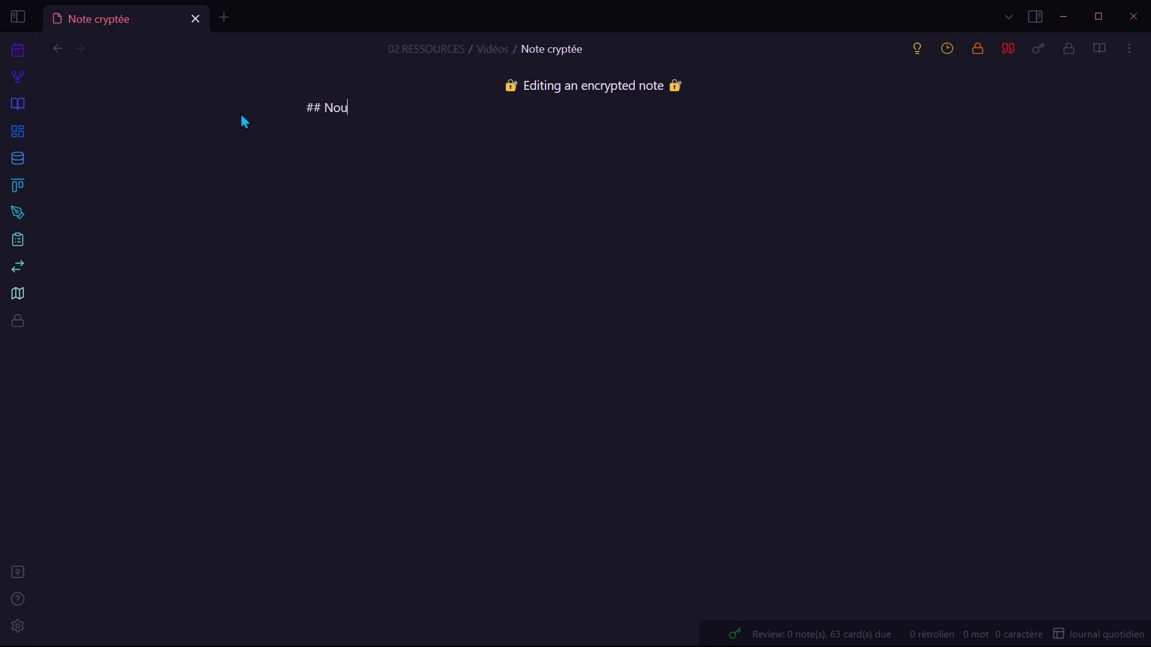
text(veau projet)
key(Return)
text(Organi)
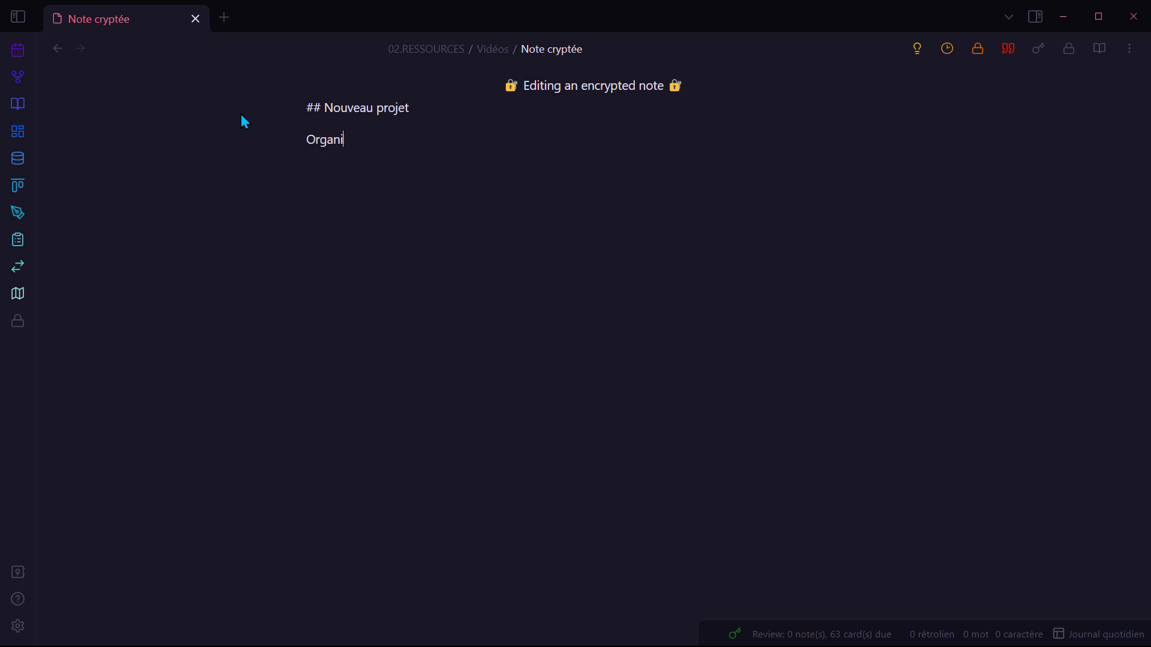
text(sation dans obsidian)
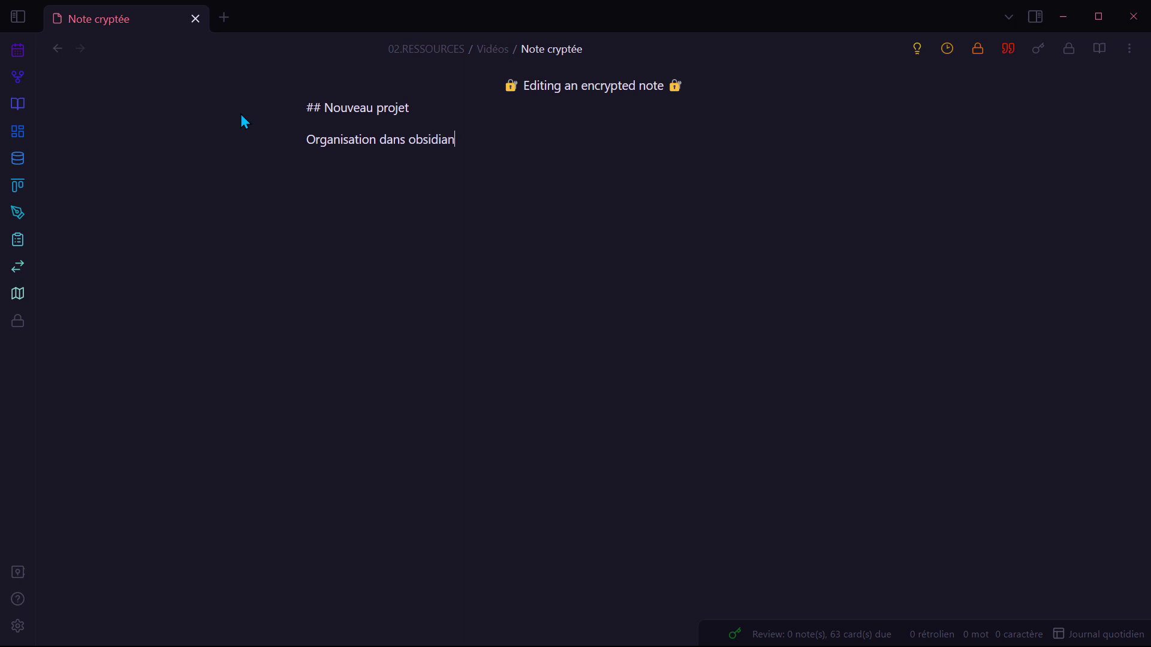
key(Return)
key(Return)
text(### Tâches)
key(Return)
key(Return)
text(- [ ] Agencer l'interface)
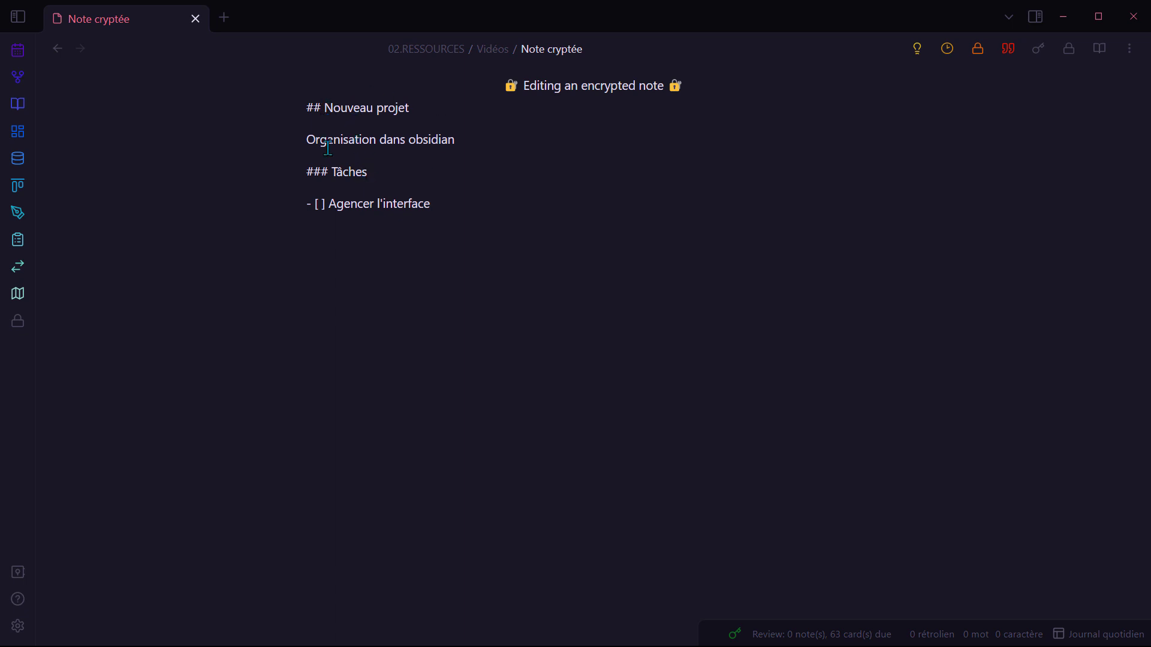
Step: View Note cryptée in reading mode, toggle the Agencer l'interface checkbox, and open the change-password form
click(1108, 55)
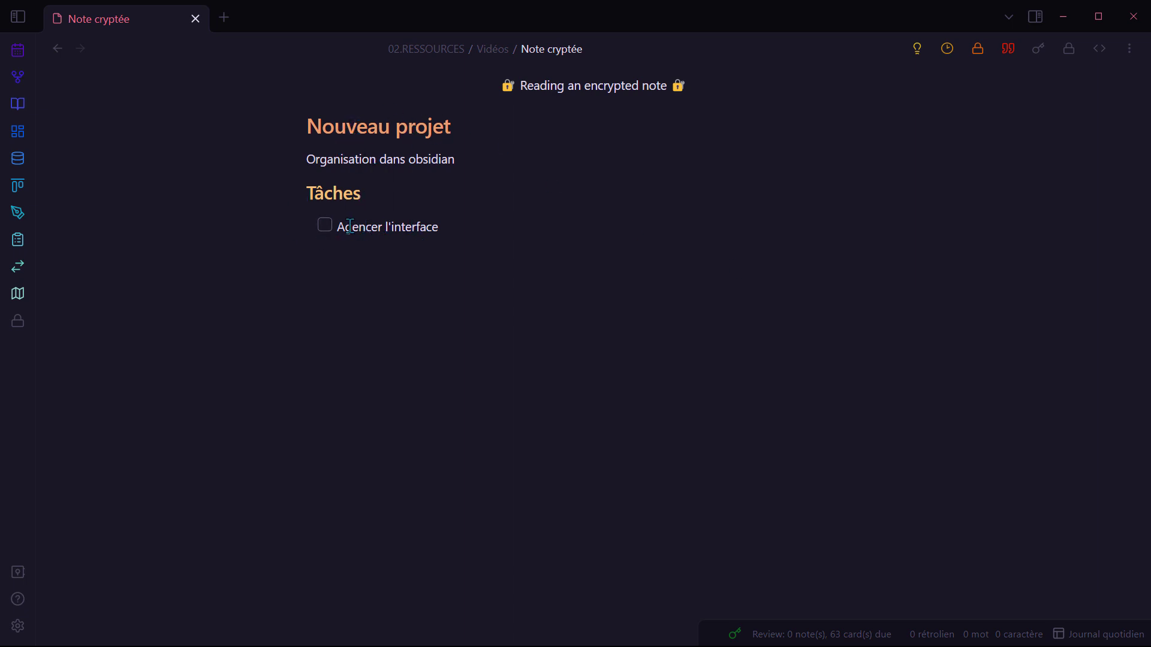
click(324, 226)
click(324, 226)
click(324, 226)
click(324, 226)
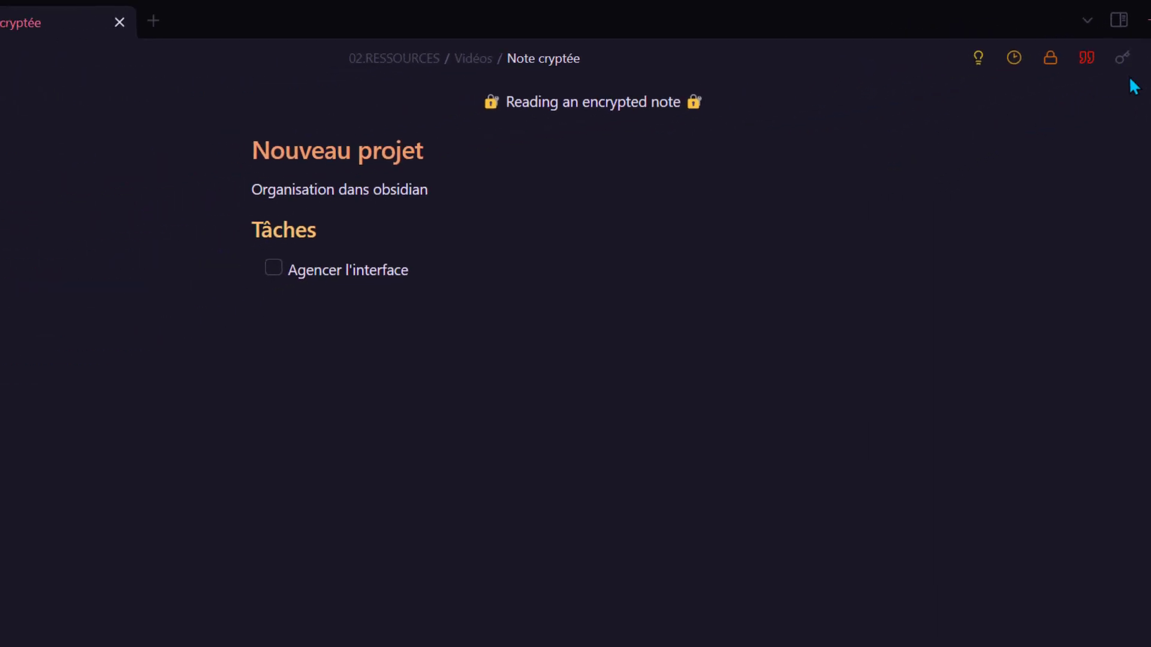
click(1122, 64)
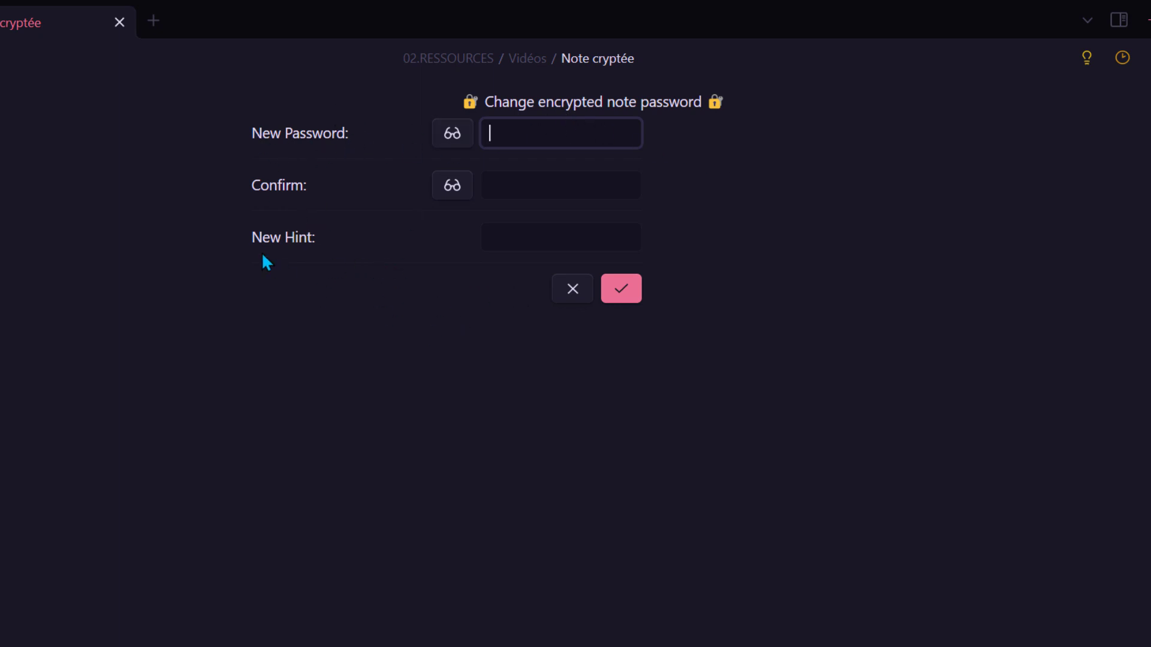
Step: Cancel the password change and lock Note cryptée
click(572, 289)
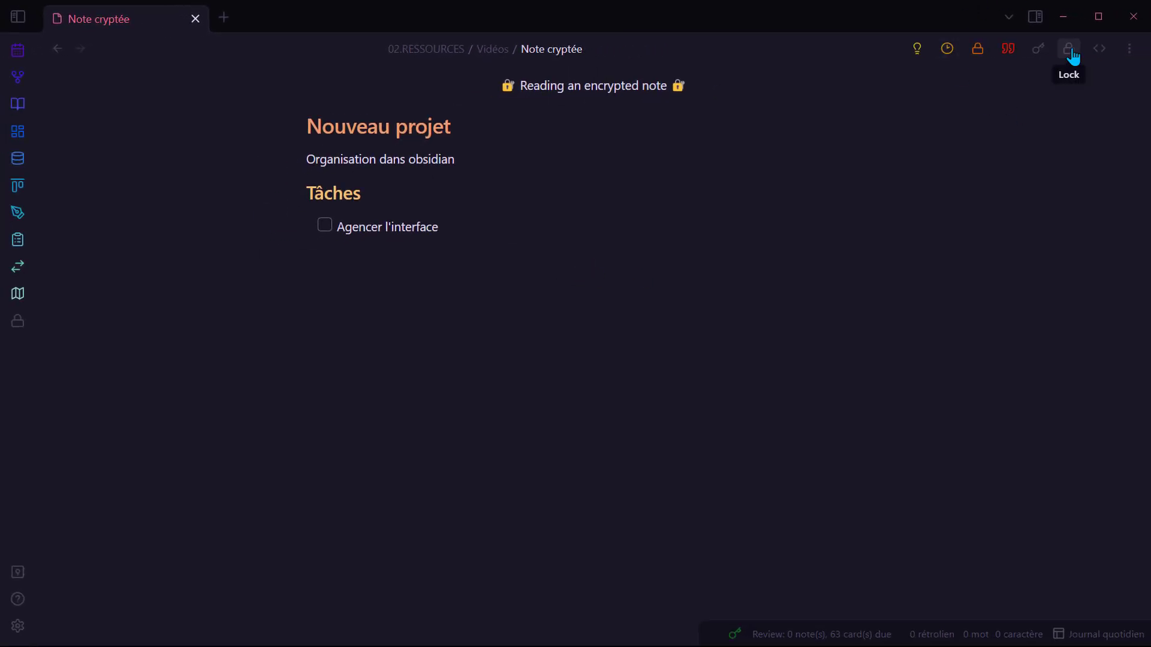
click(1072, 56)
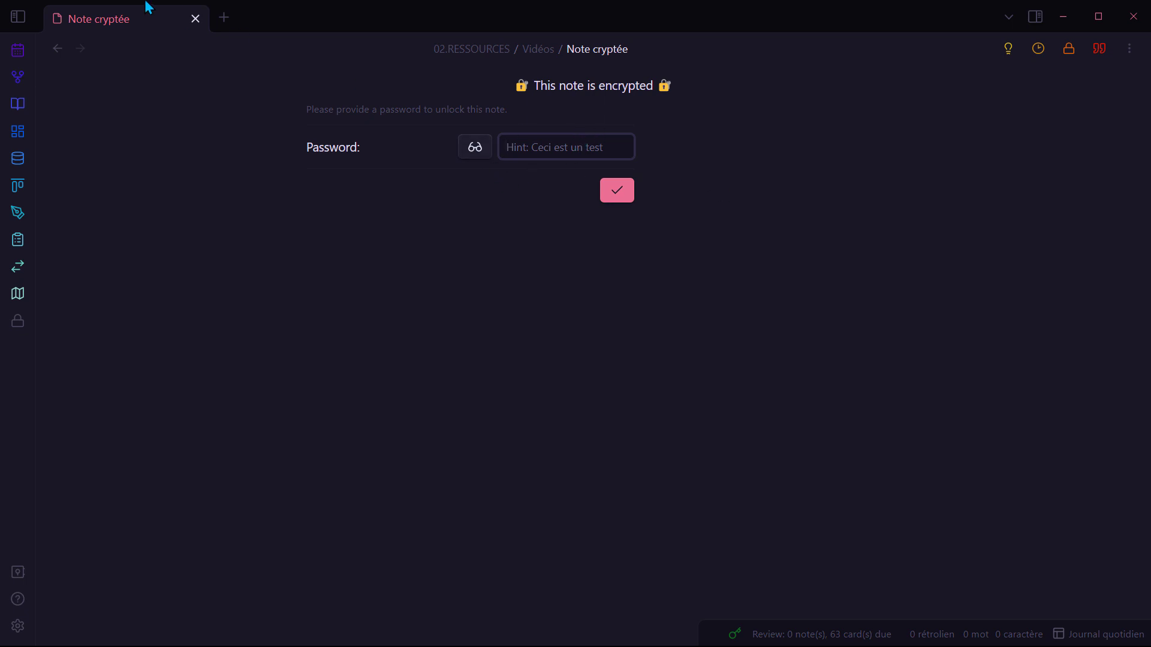
Step: Back on the plugins note, insert a [[Note cryptée.encrypted]] link below the plugin list
click(58, 52)
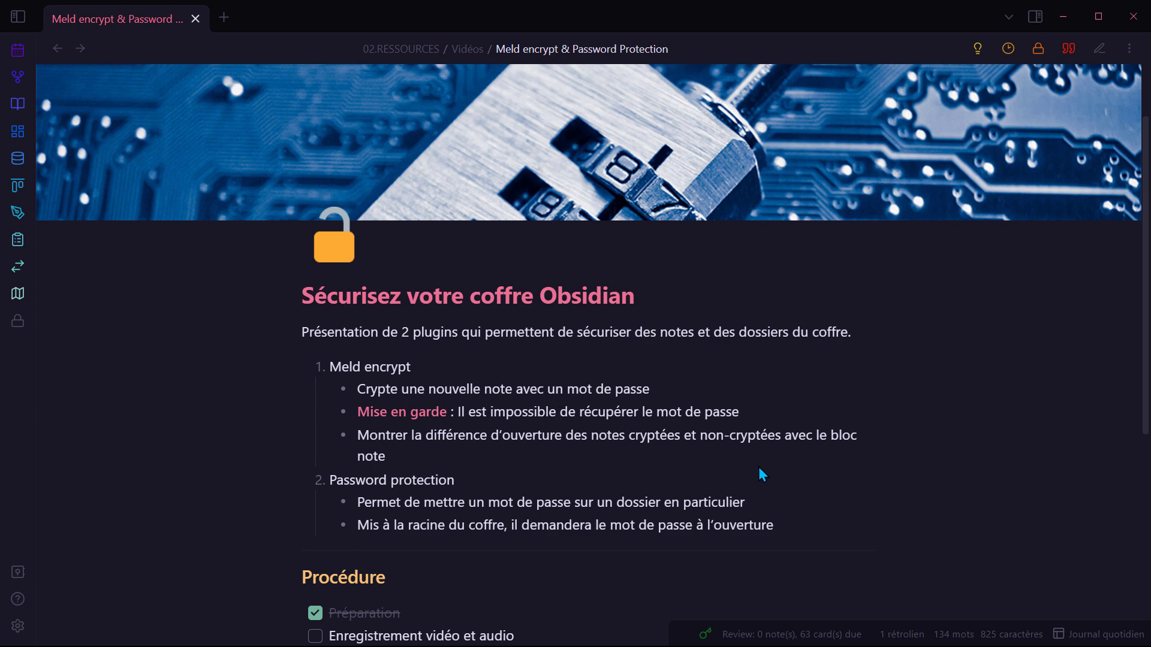
key(ctrl+e)
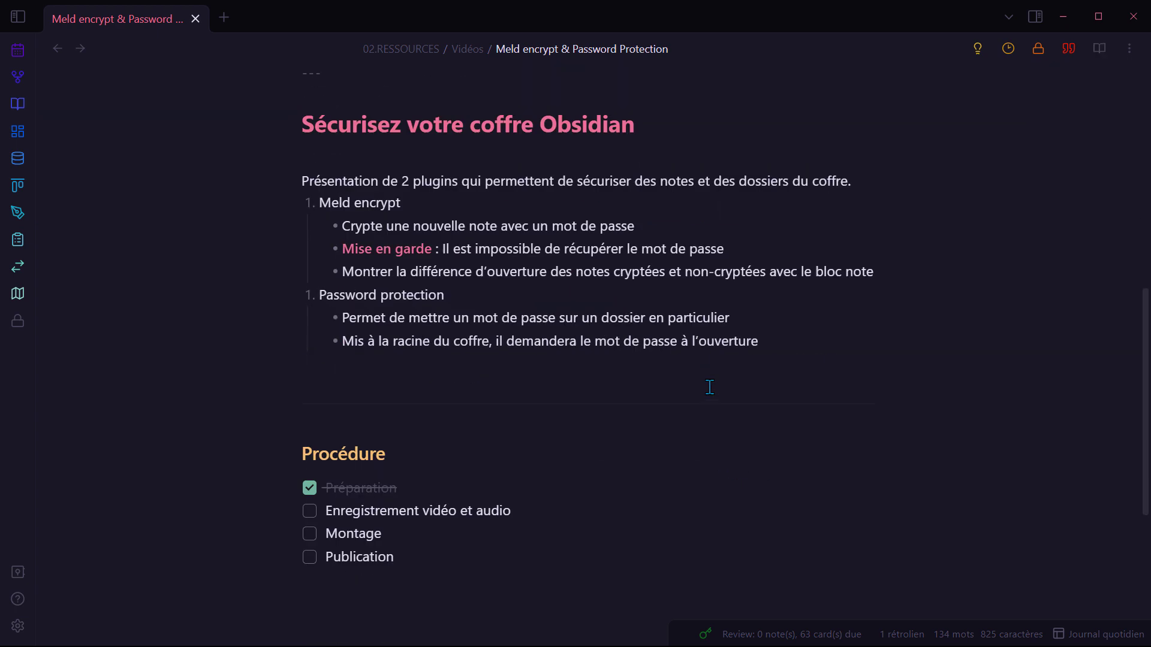
key(Return)
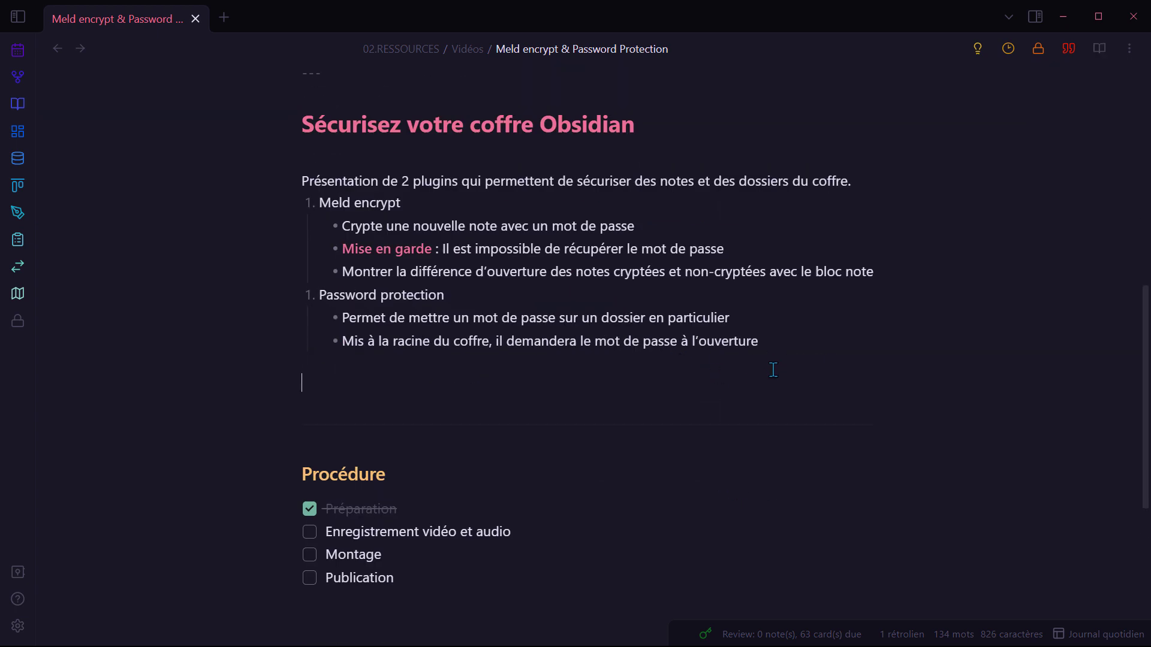
text([[)
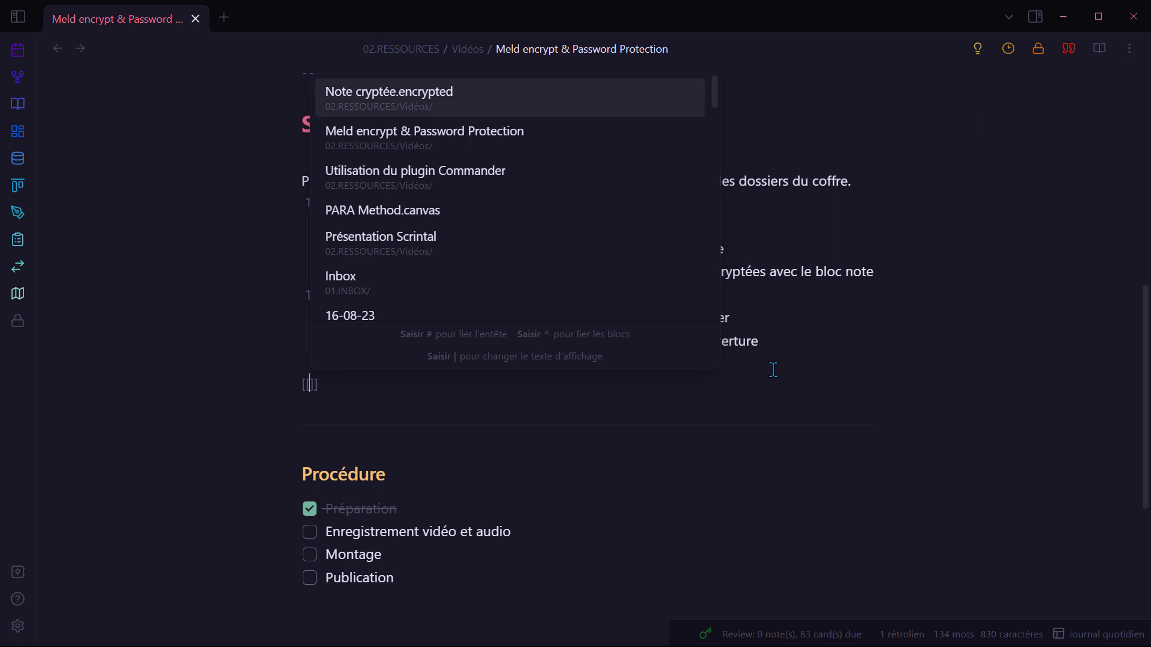
key(Return)
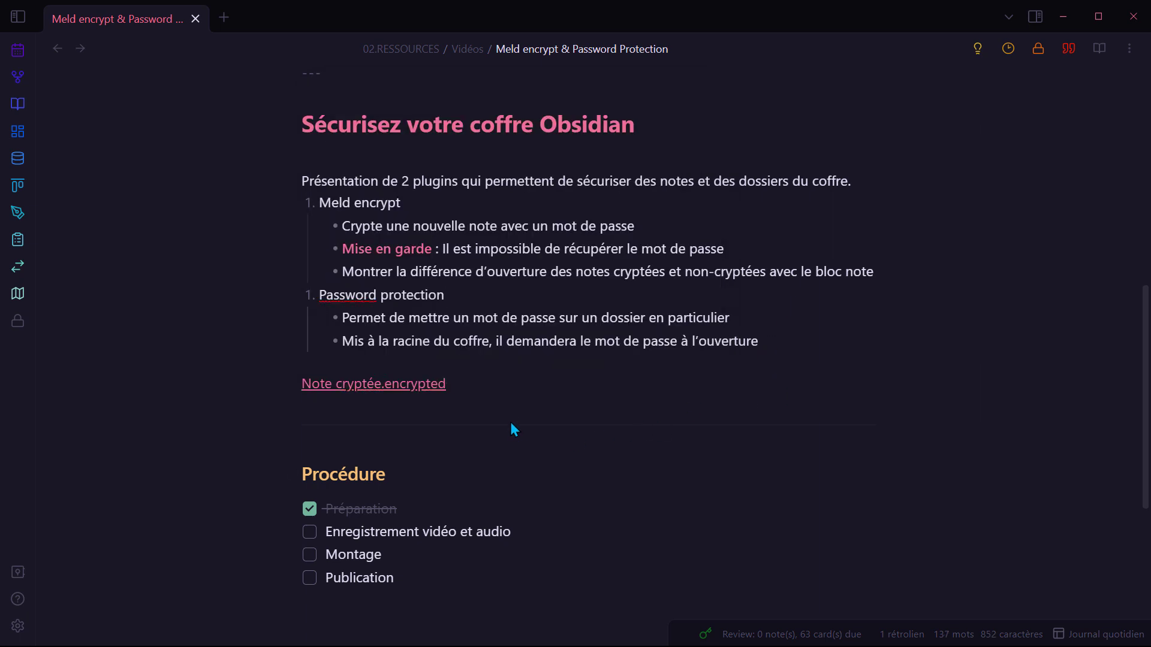
Step: Open Note cryptée from its link and unlock it with the password
click(400, 396)
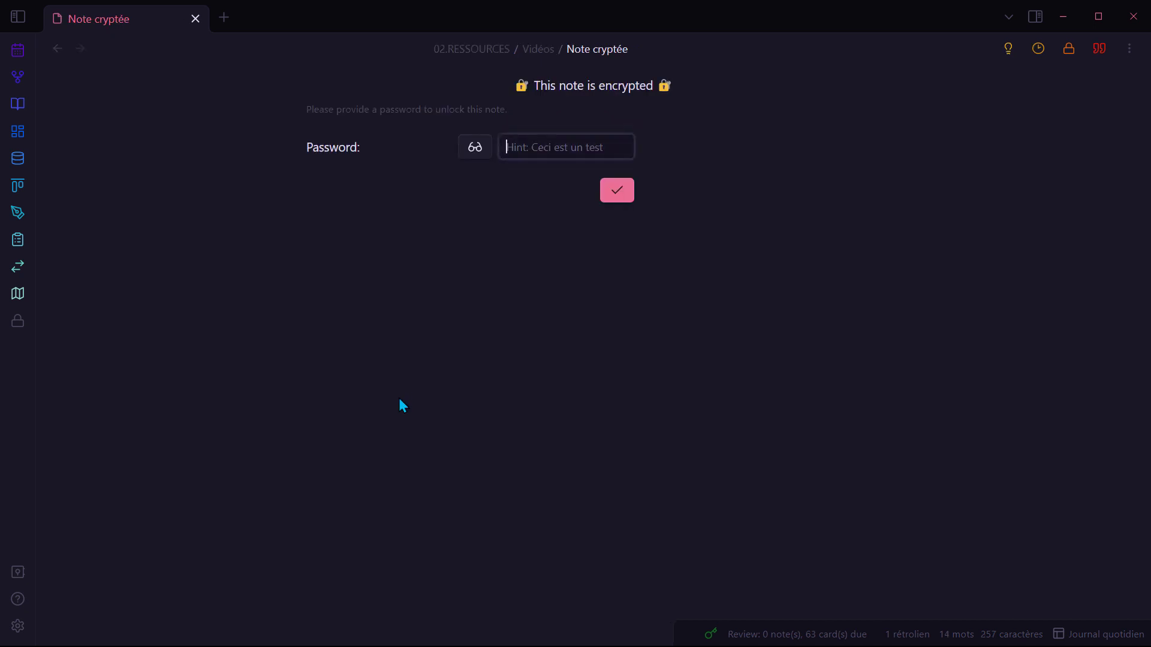
text(test)
key(Return)
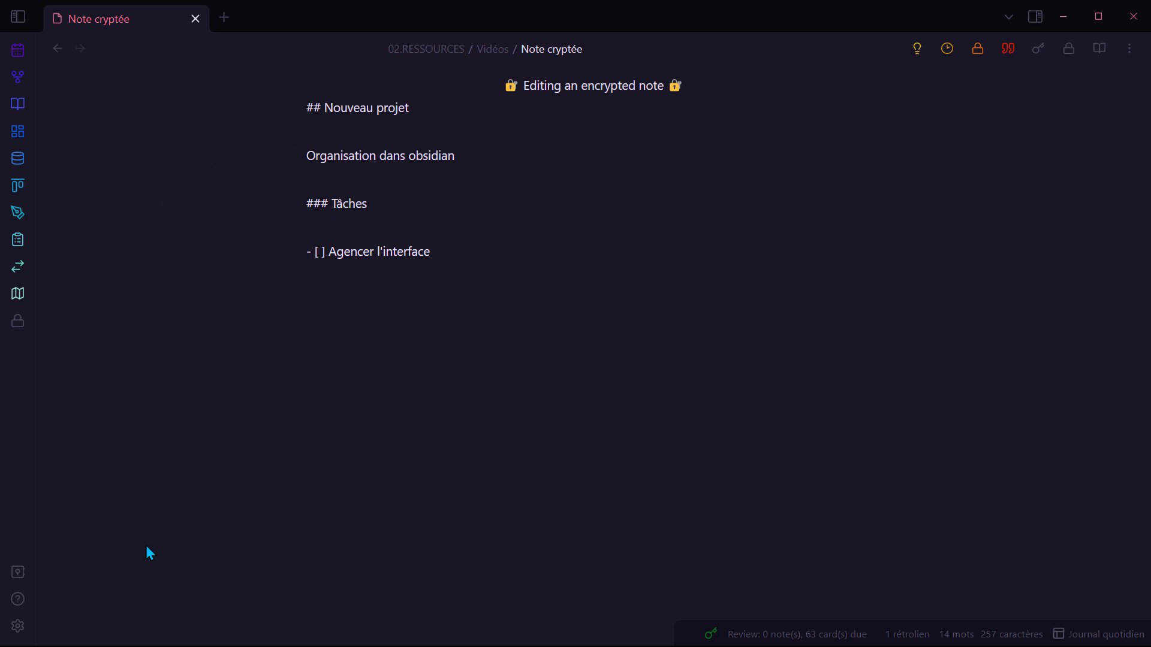
Step: Check the Meld Encrypt settings, reopen Note cryptée from its link and open its file menu
click(17, 625)
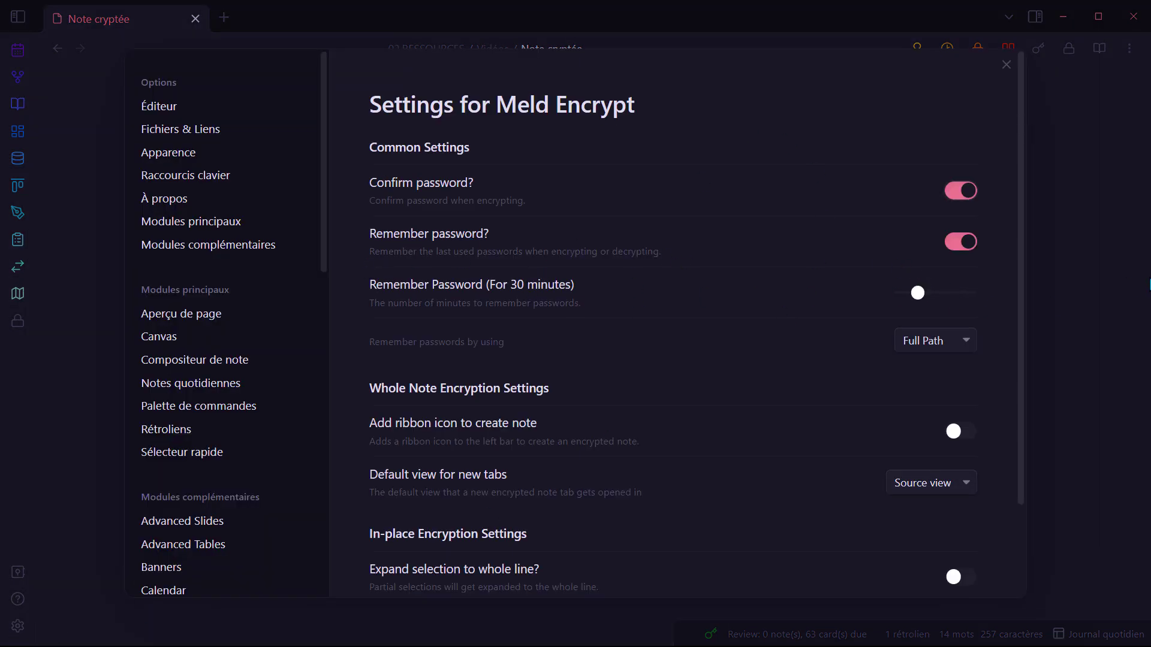
click(1091, 304)
click(58, 49)
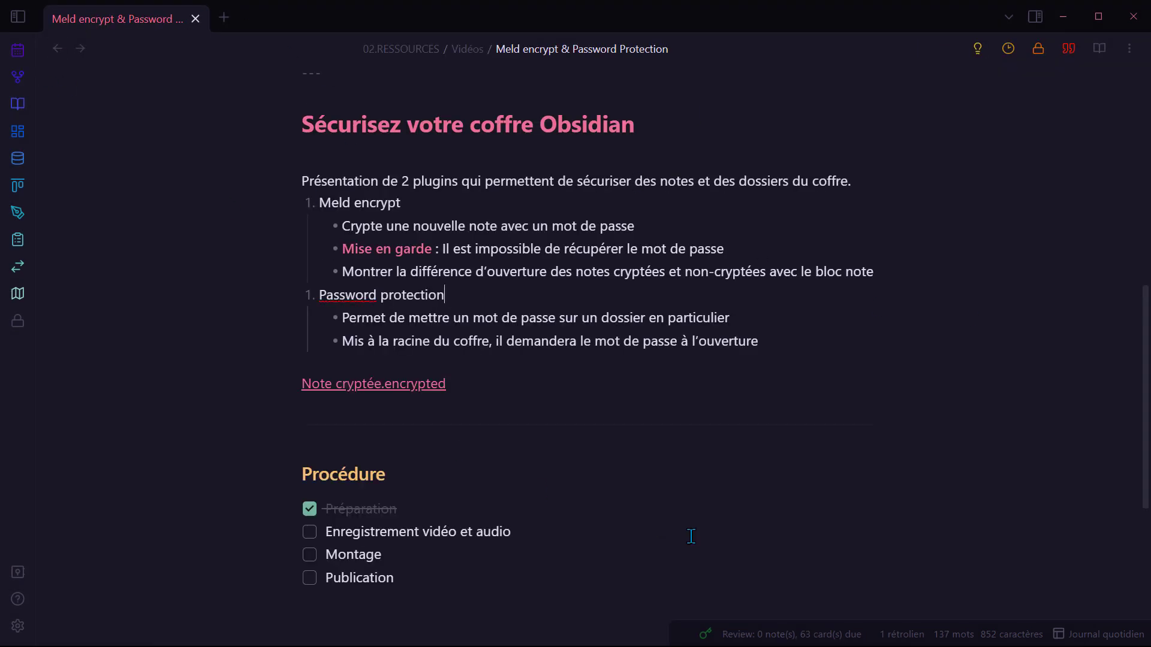
click(403, 390)
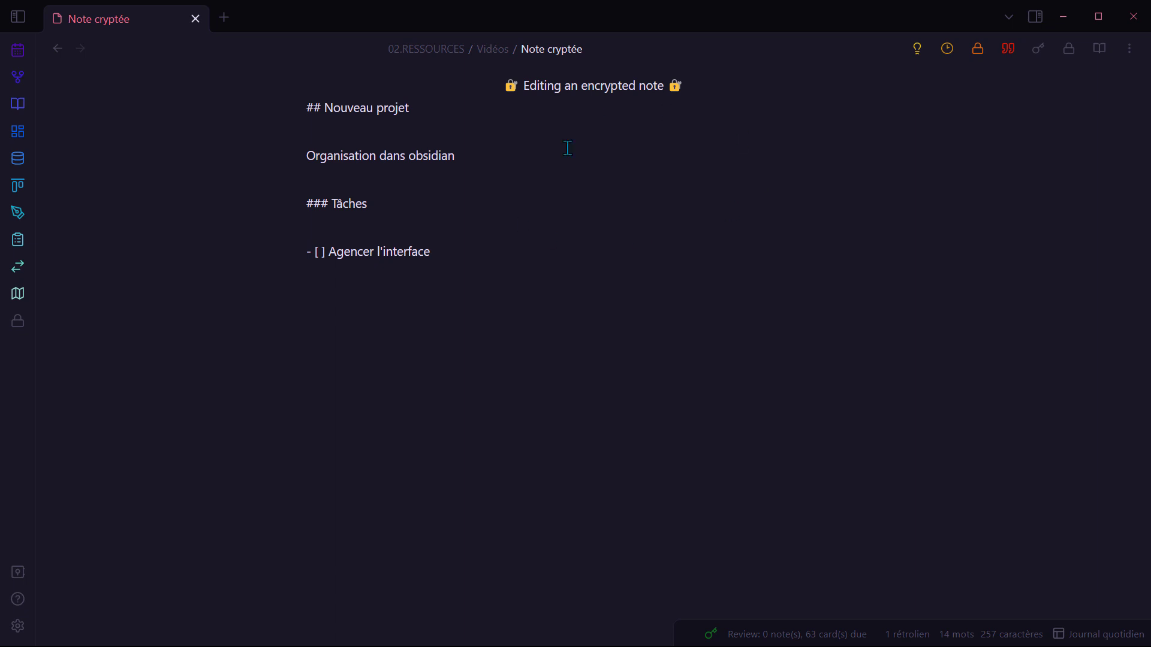
click(1129, 49)
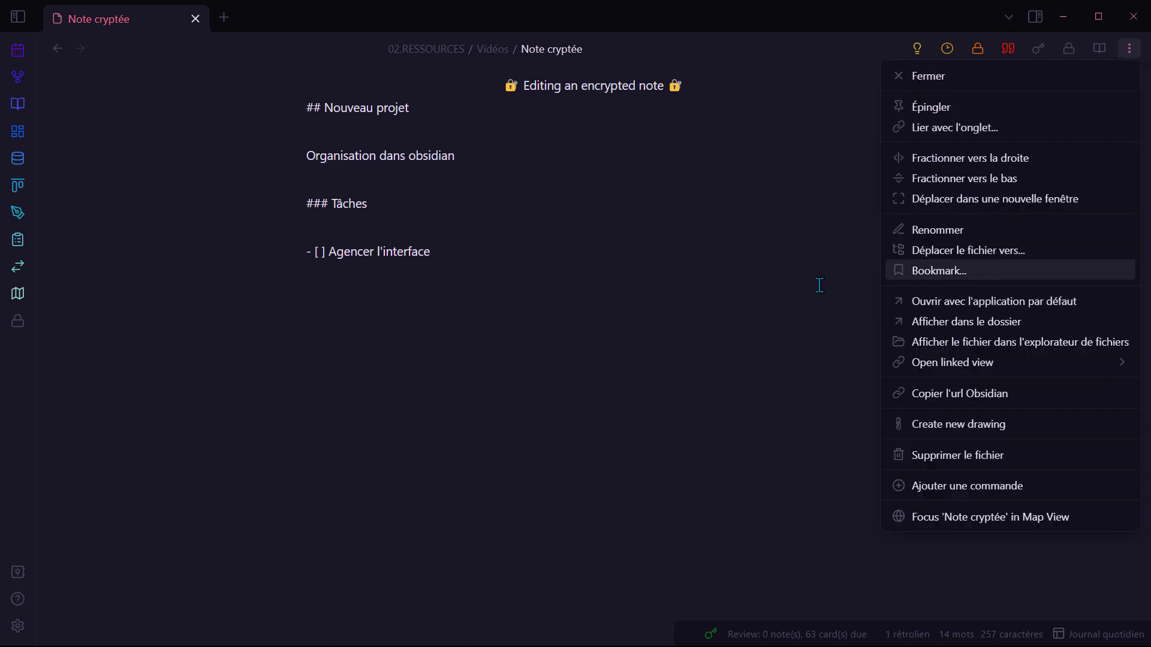
Step: Choose 'Afficher dans le dossier' to reveal Note cryptée.encrypted in File Explorer
click(971, 327)
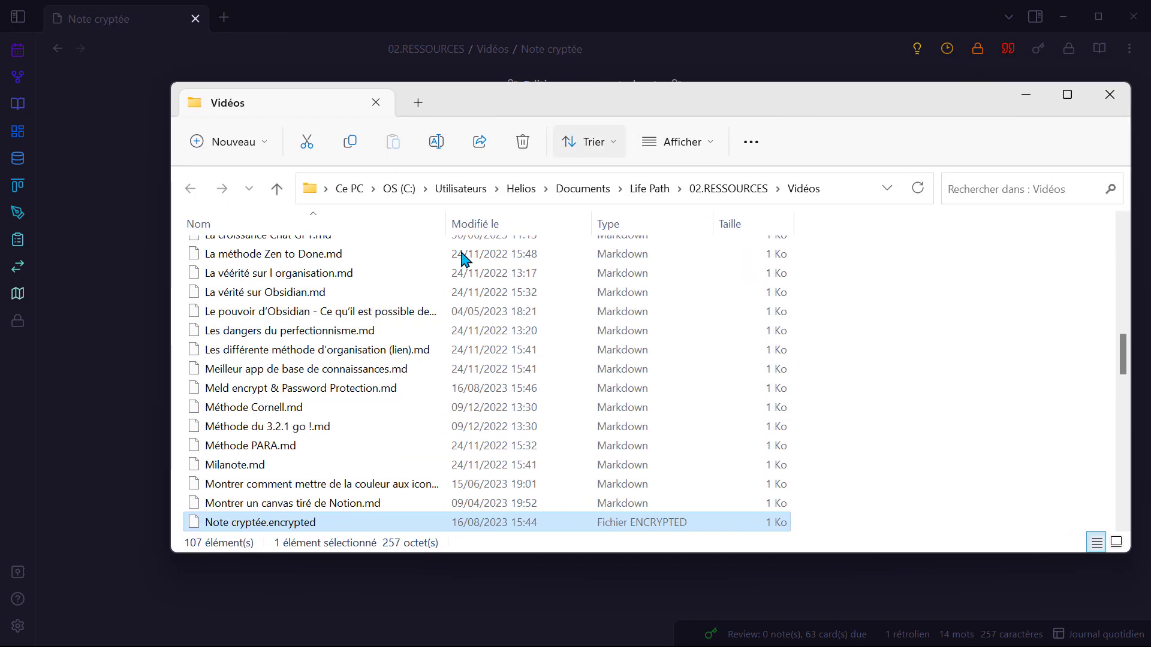
Step: Open Note cryptée.encrypted once in Bloc-notes to view its raw encrypted JSON
right_click(295, 528)
click(351, 510)
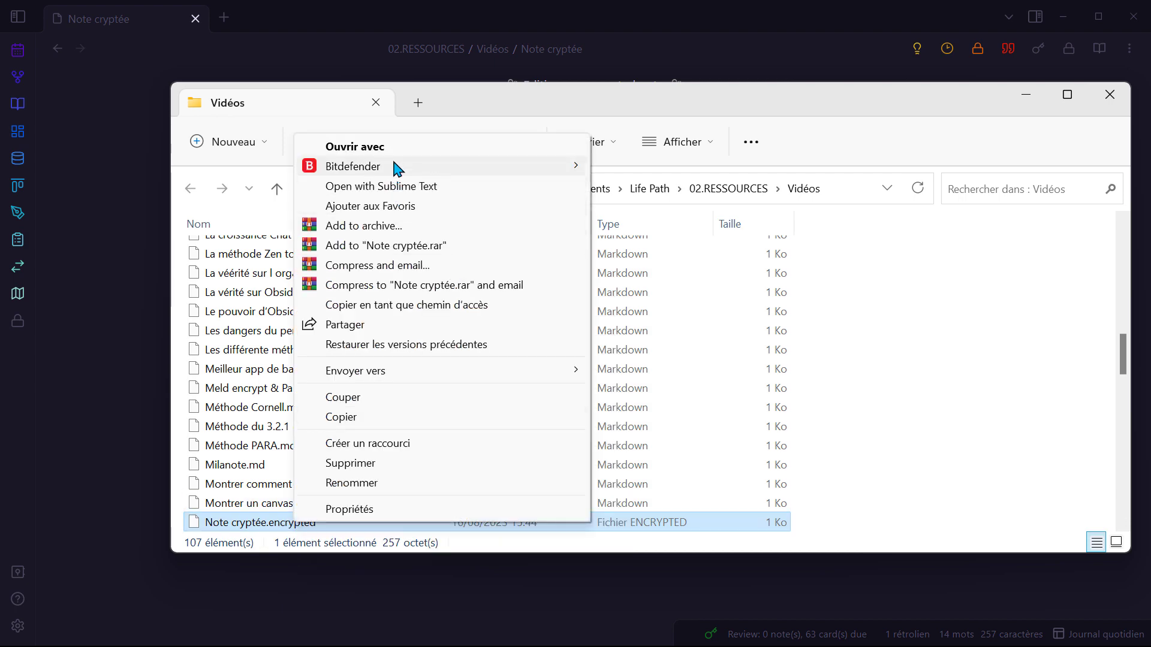
click(400, 145)
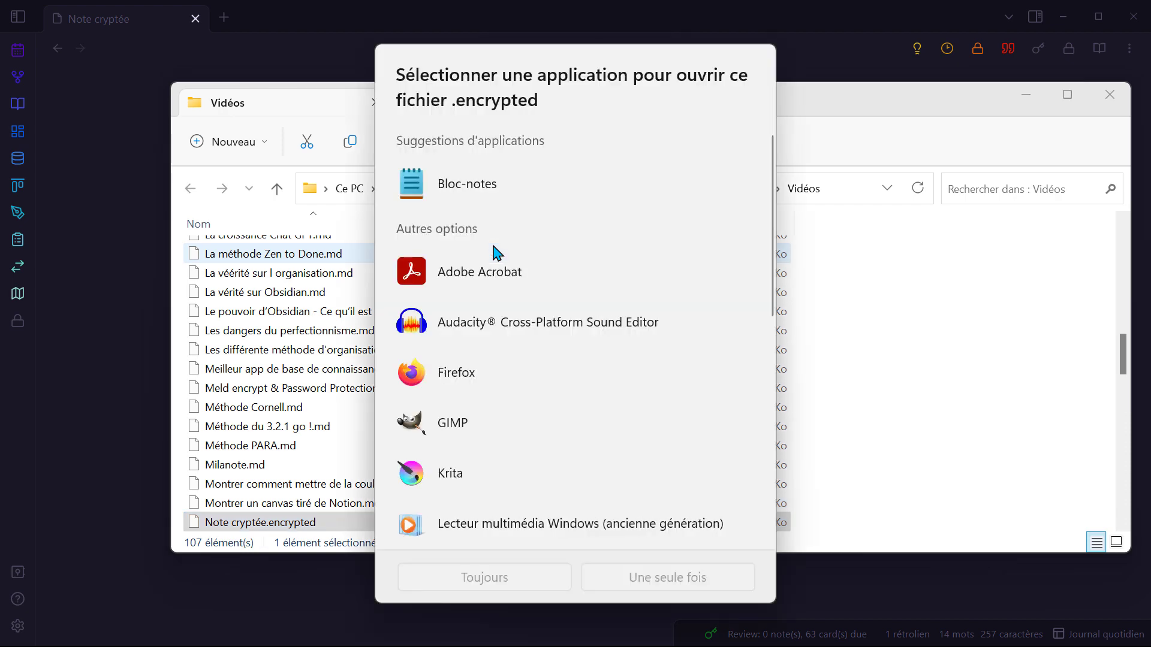
click(505, 190)
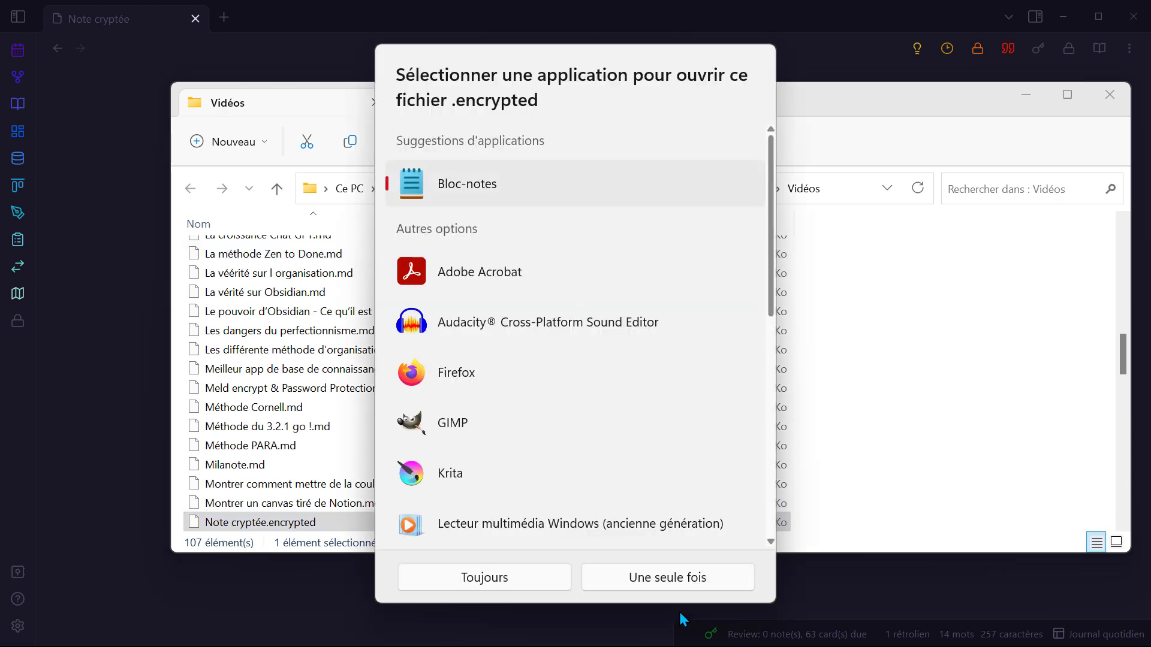
click(668, 577)
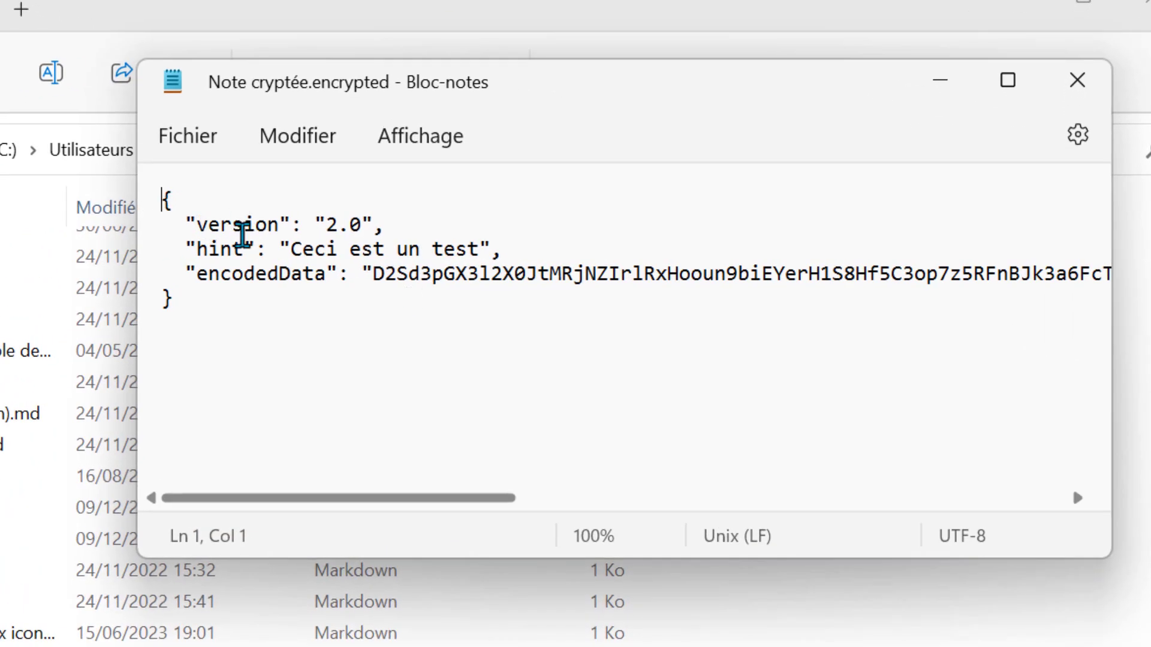
Step: Inspect the file's version 2.0 line, hint and scrambled encodedData, then return to the Vidéos folder
click(214, 201)
drag(198, 222, 360, 224)
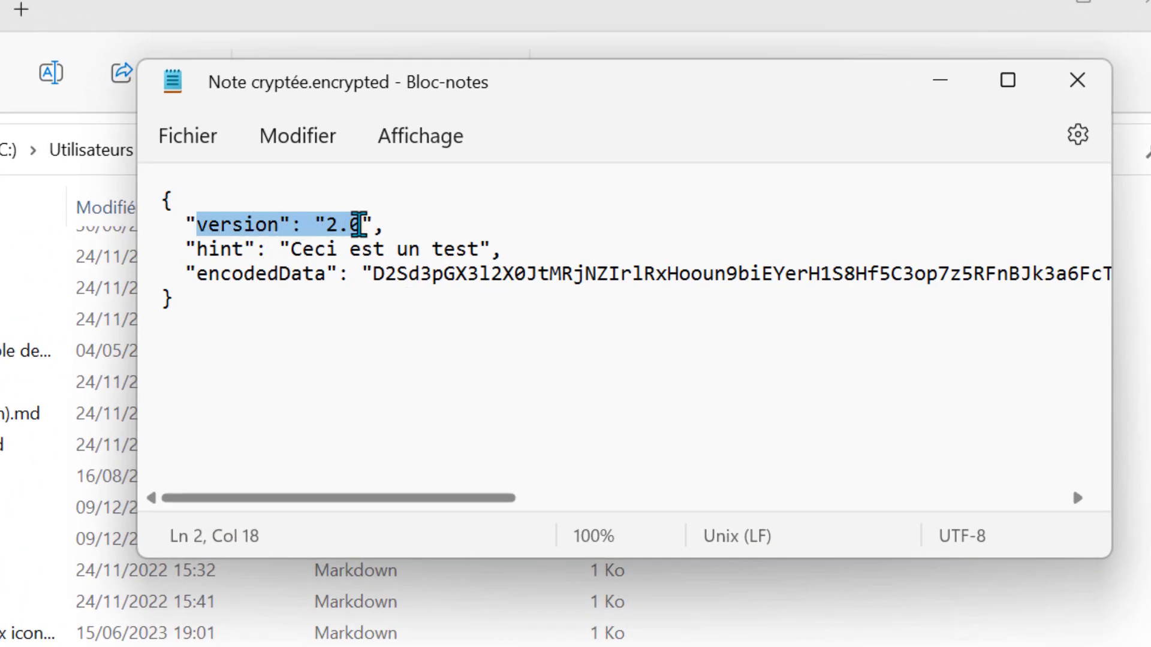
drag(208, 249, 231, 250)
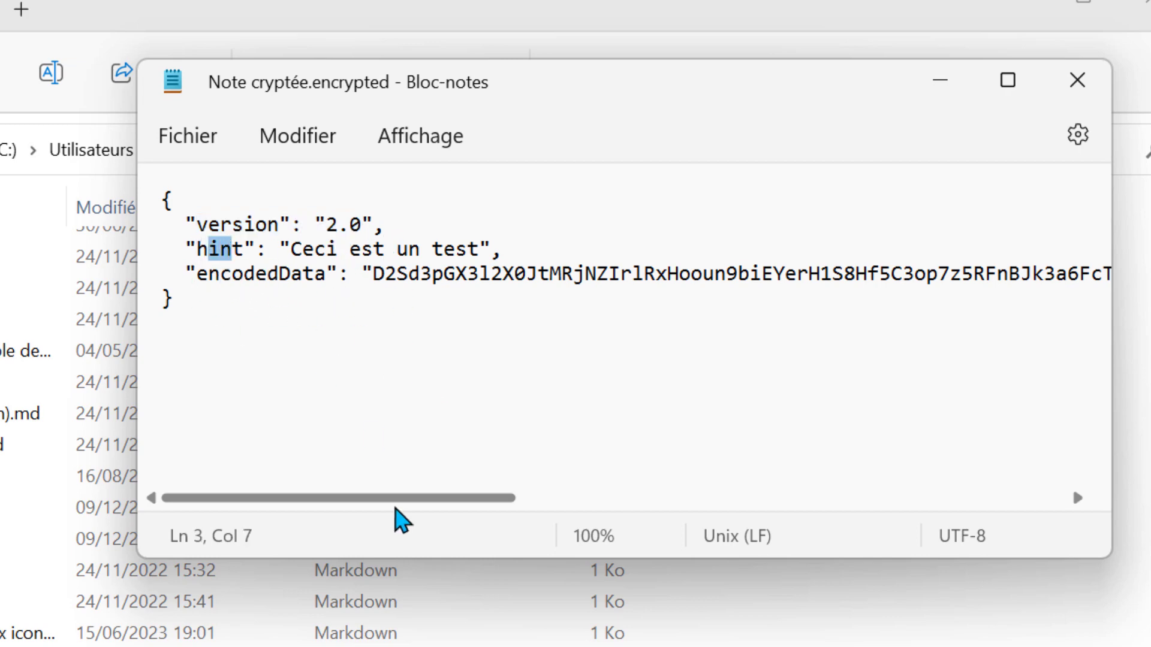
drag(368, 498, 258, 492)
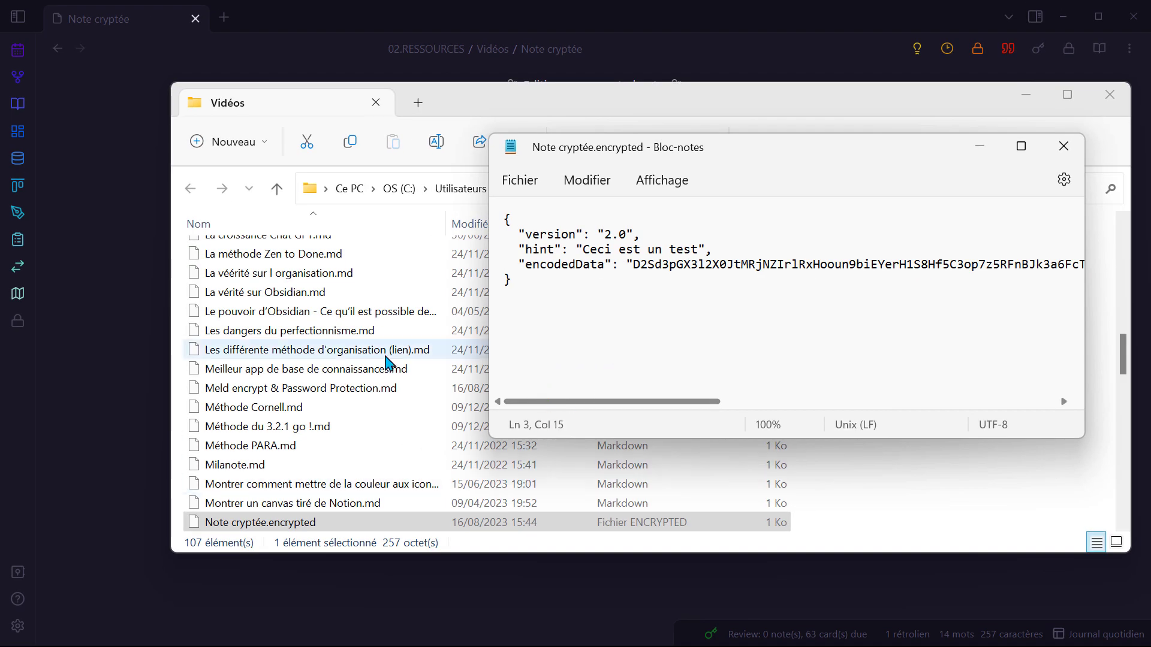
click(386, 366)
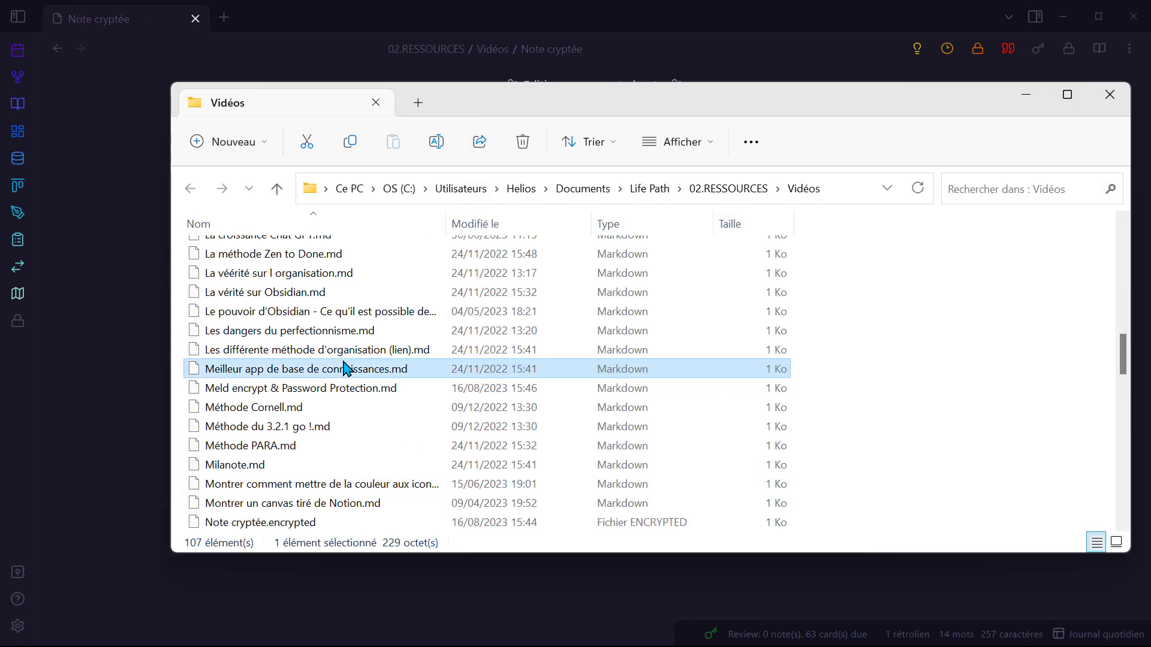
Step: Open the plain Habit Tracker.md note once in Bloc-notes for comparison
scroll(378, 390, up, 3)
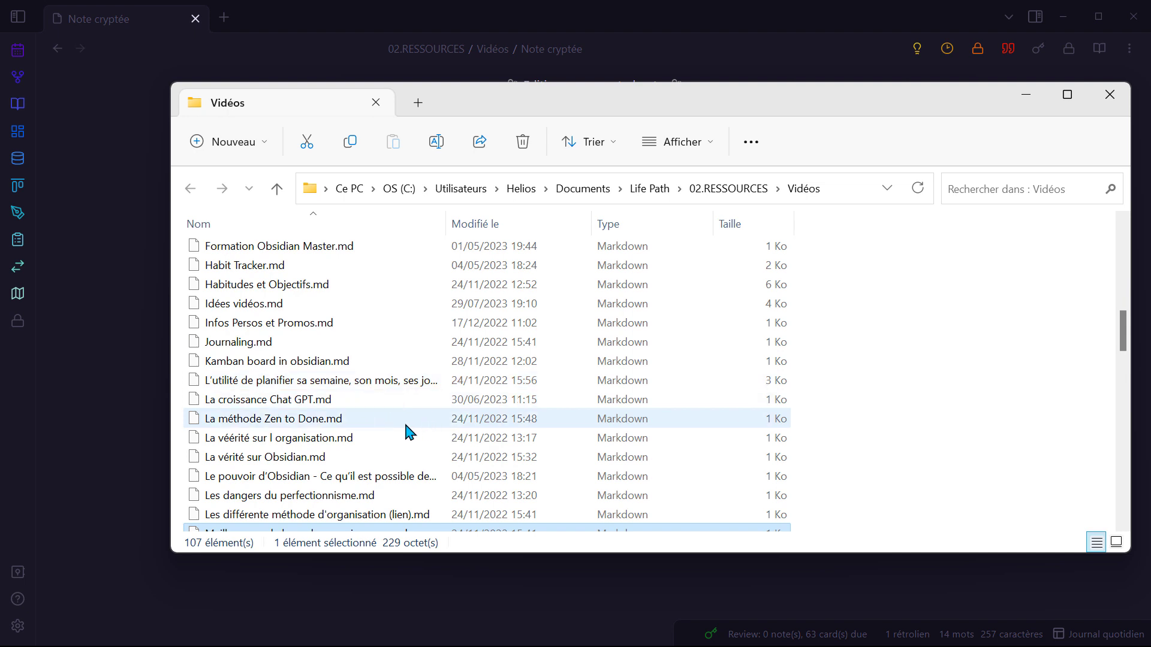
click(300, 271)
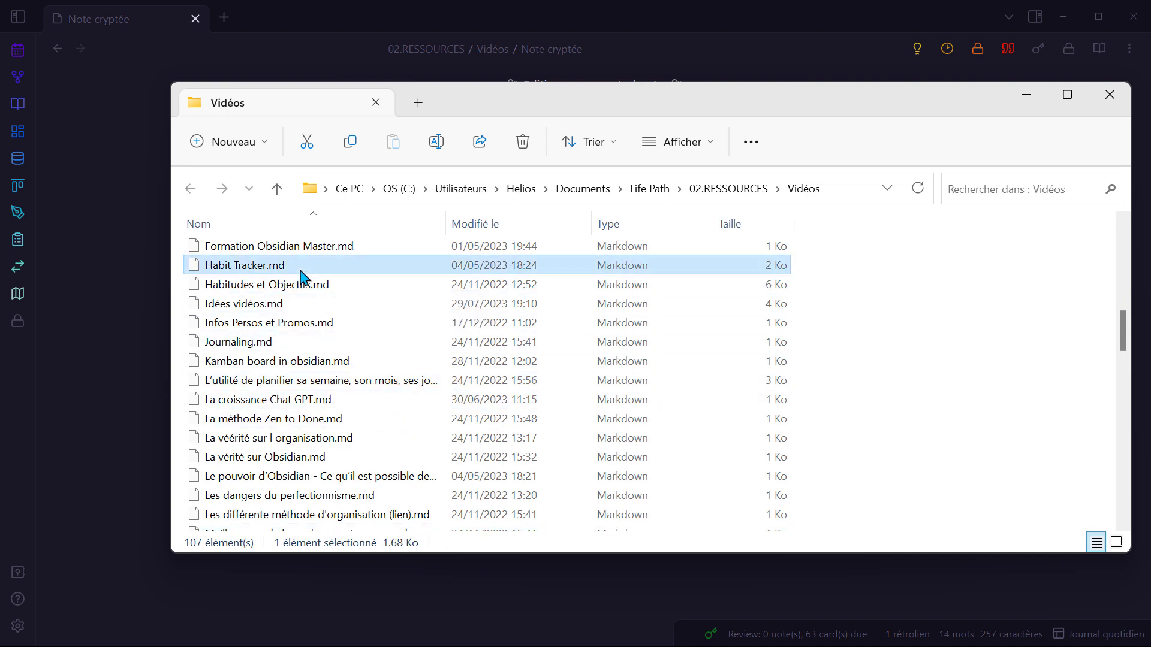
right_click(301, 273)
click(418, 520)
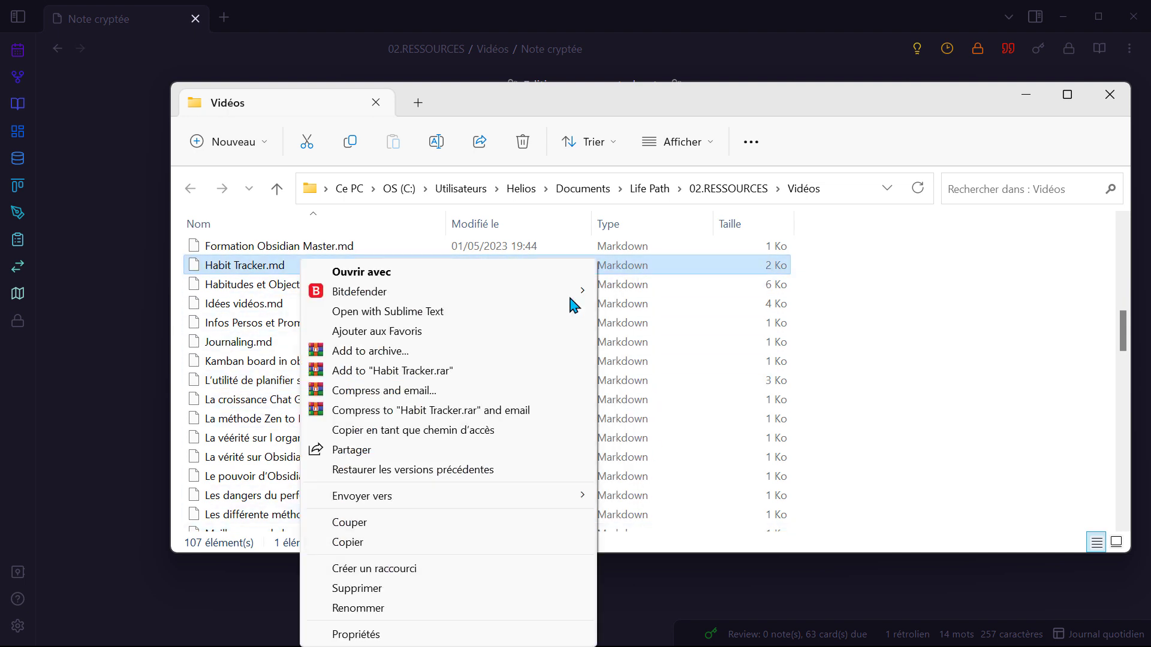
key(Escape)
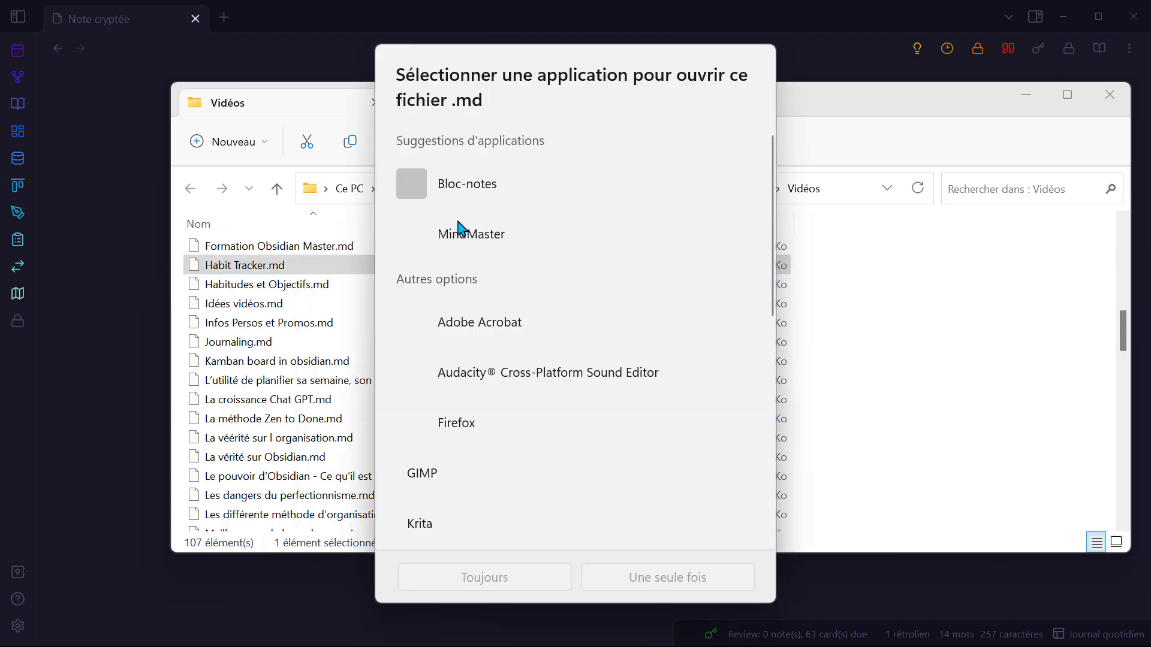
click(462, 185)
click(706, 585)
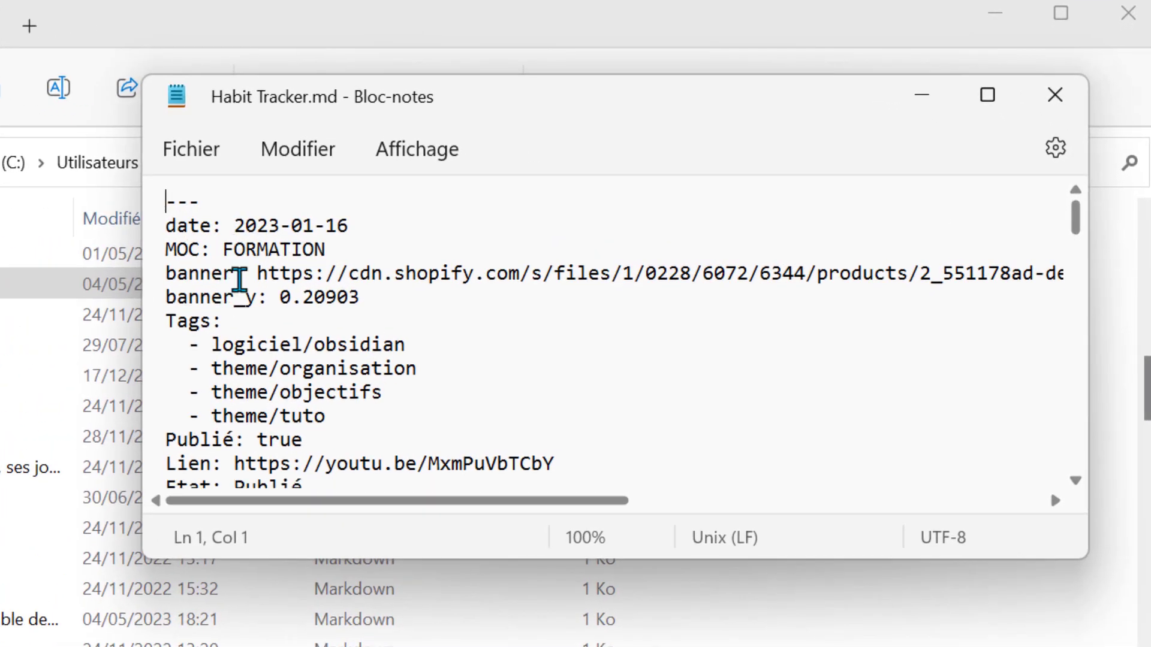
Step: Scroll through Habit Tracker.md's readable front matter, headings and habit-tracker blocks
scroll(238, 279, down, 2)
drag(176, 403, 262, 423)
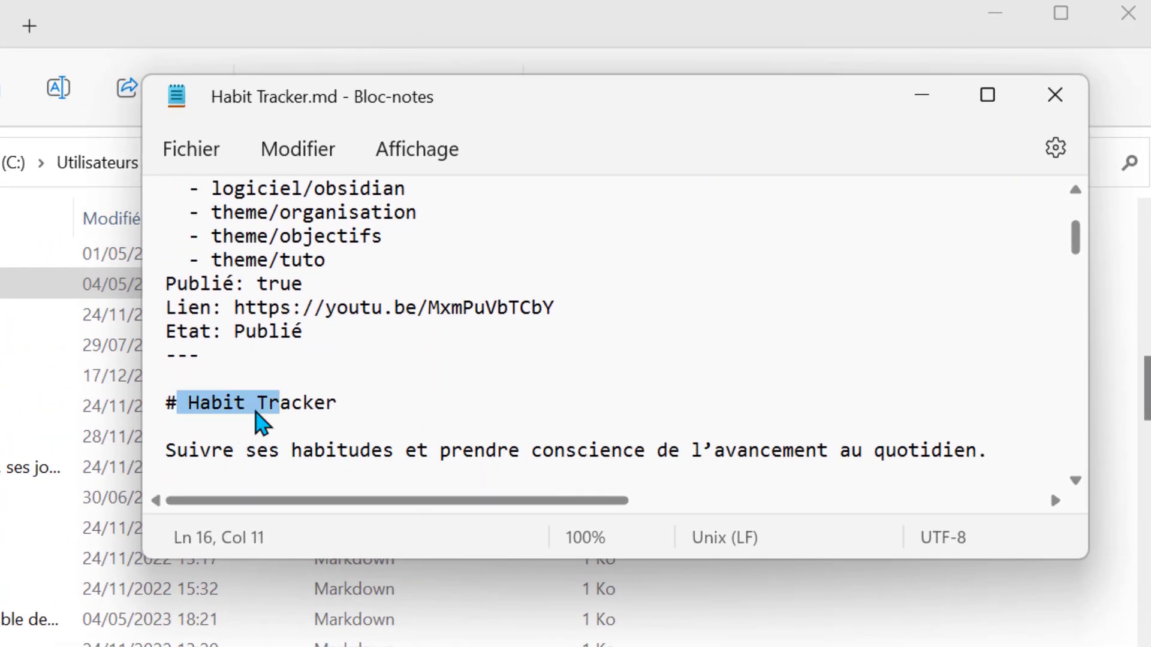
click(174, 403)
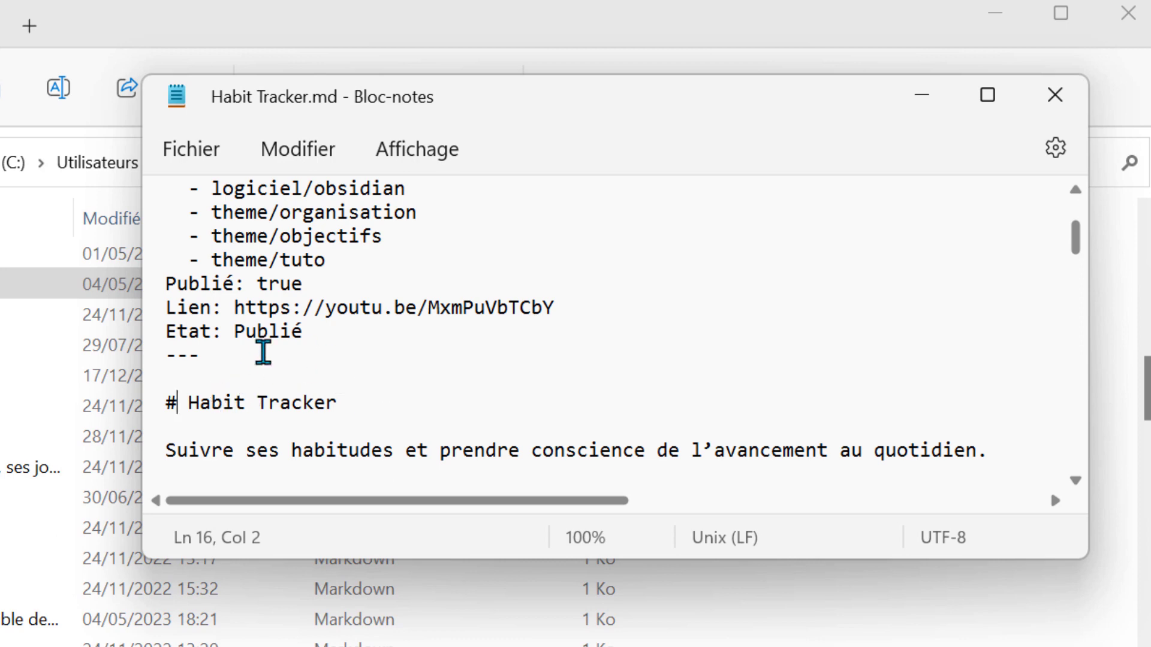
scroll(288, 335, up, 1)
scroll(172, 244, down, 3)
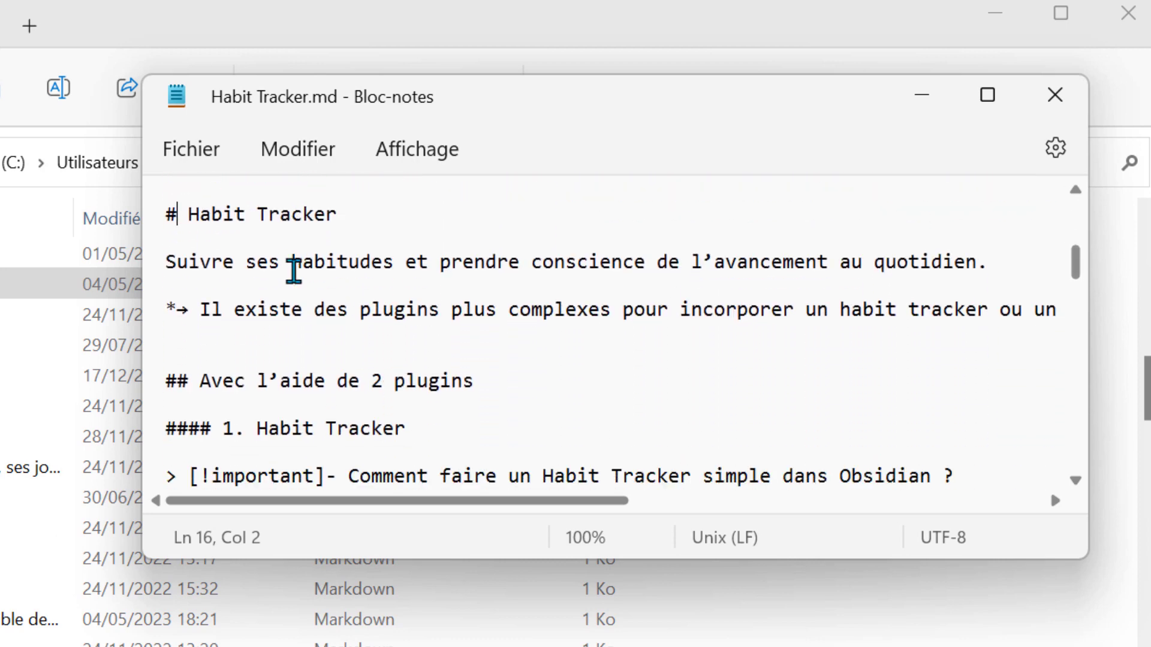
scroll(294, 270, down, 3)
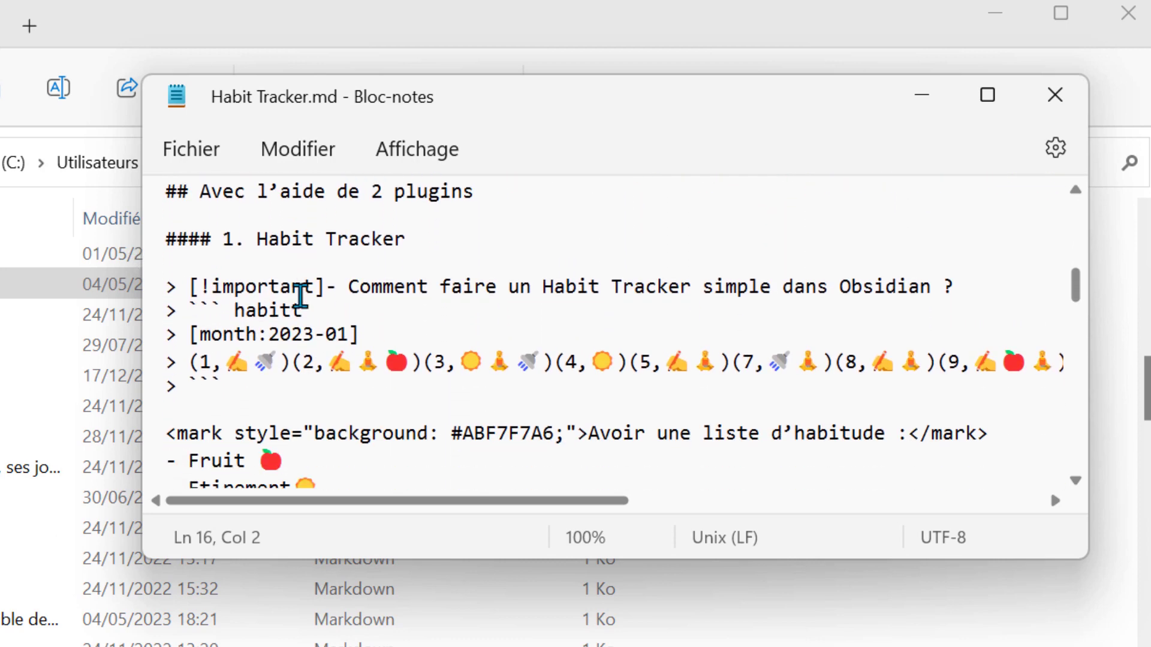
scroll(301, 294, down, 11)
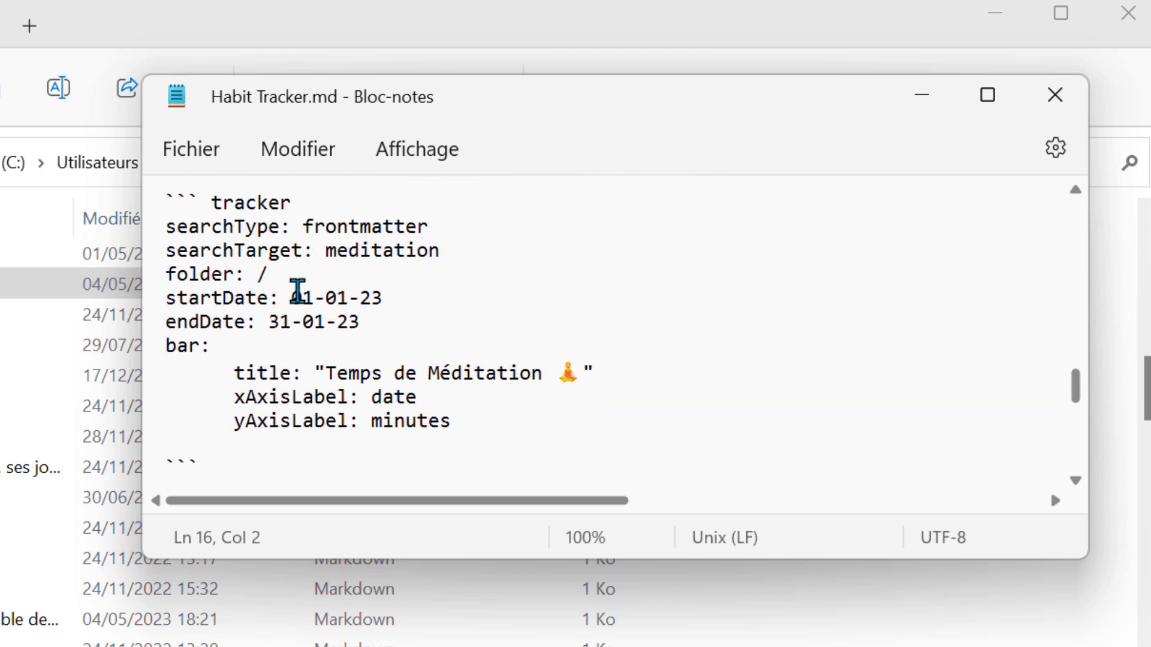
scroll(298, 292, down, 6)
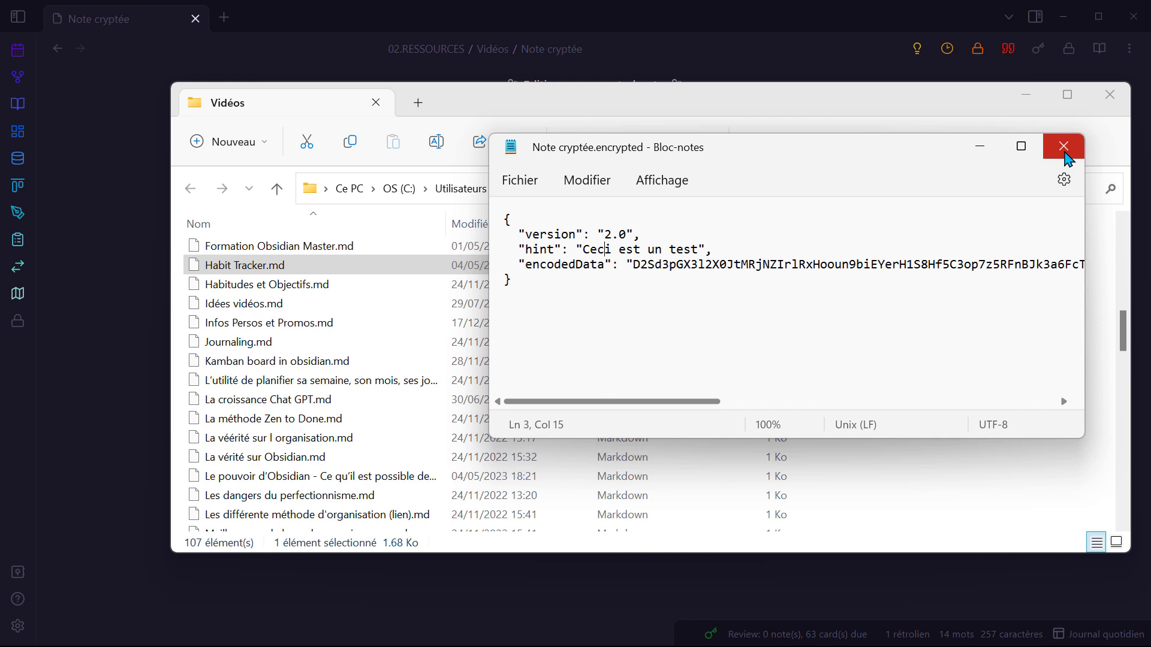
Step: Close Notepad and File Explorer and look over the Meld encrypt & Password Protection note
click(1063, 147)
click(1112, 96)
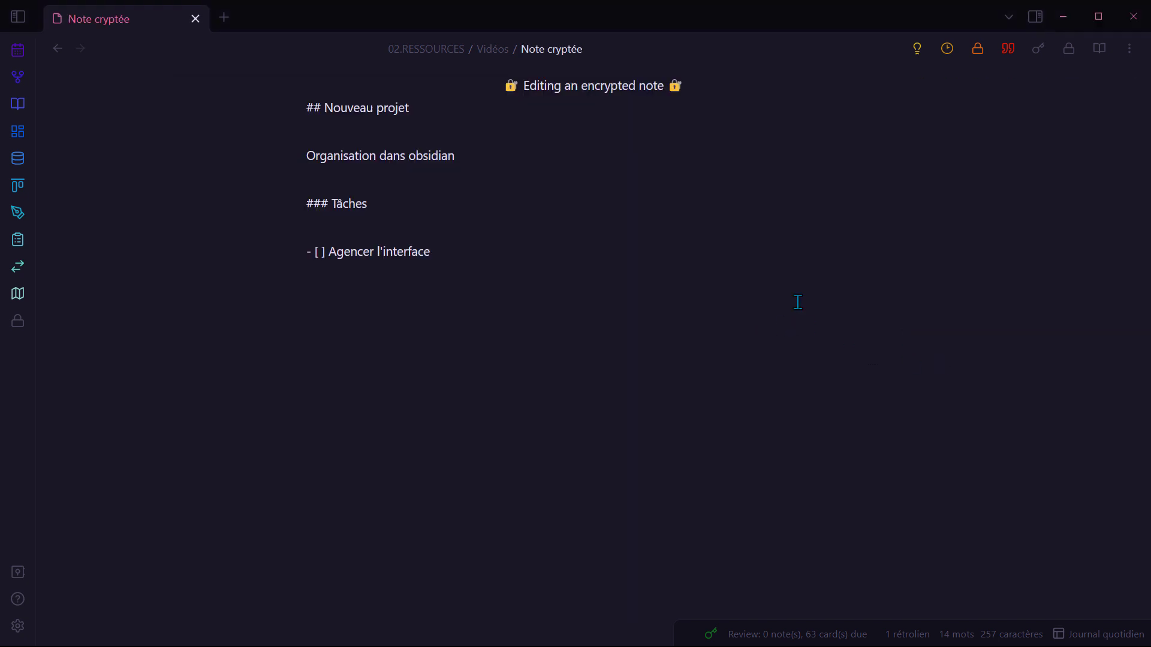
click(598, 219)
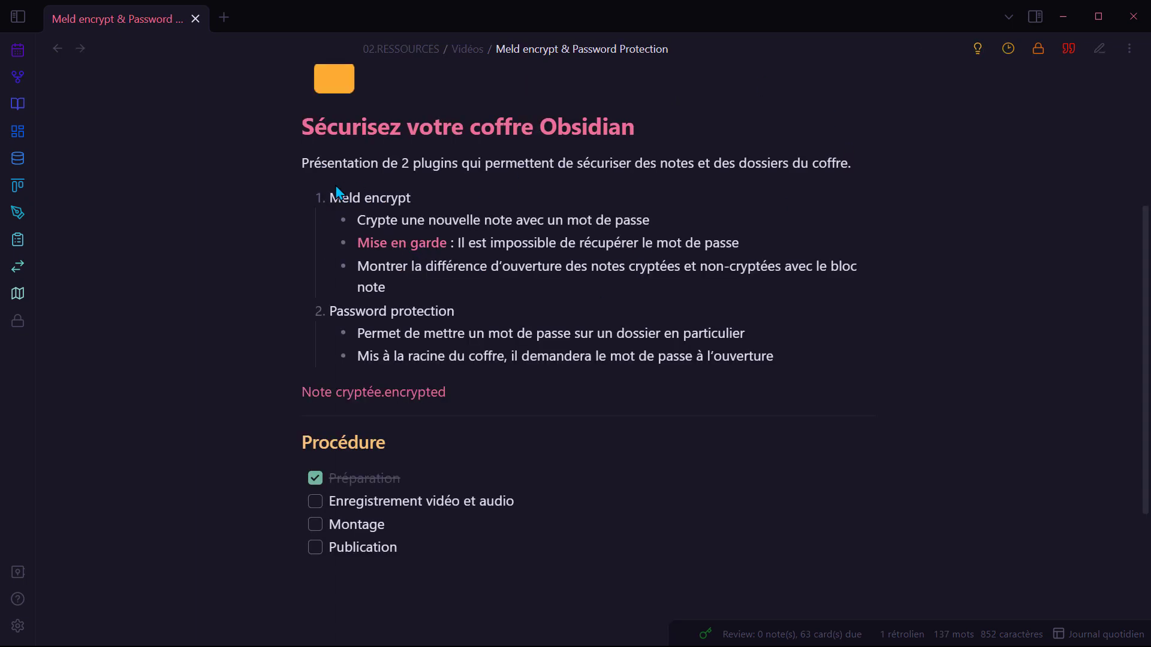
drag(340, 198, 397, 199)
scroll(528, 282, up, 2)
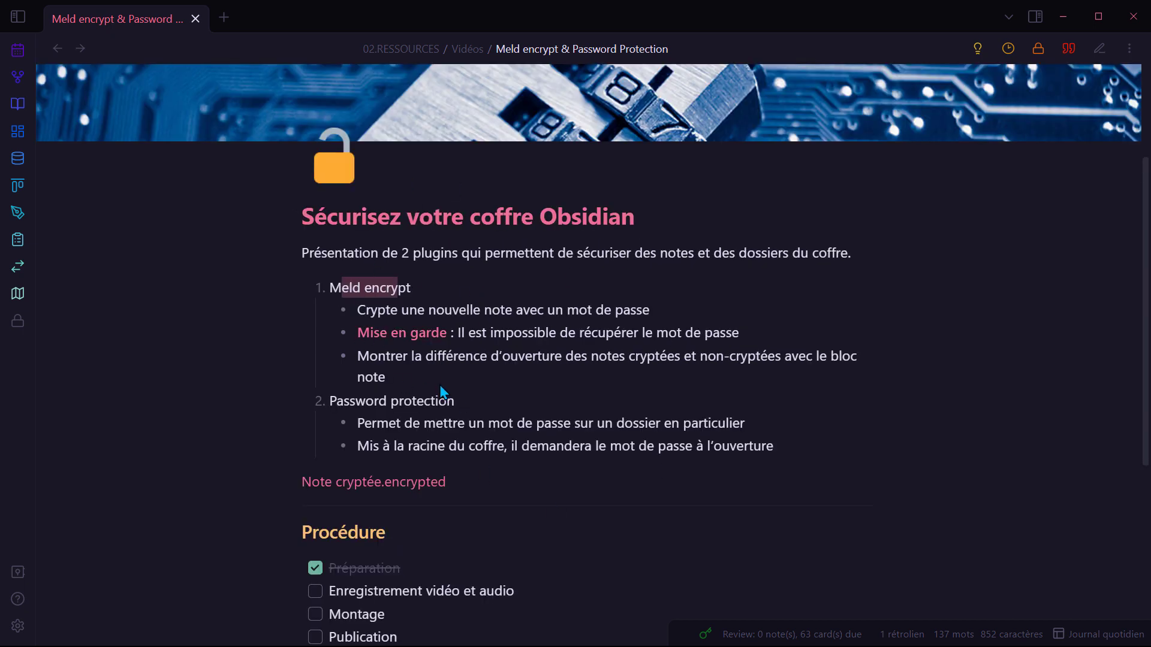
click(568, 394)
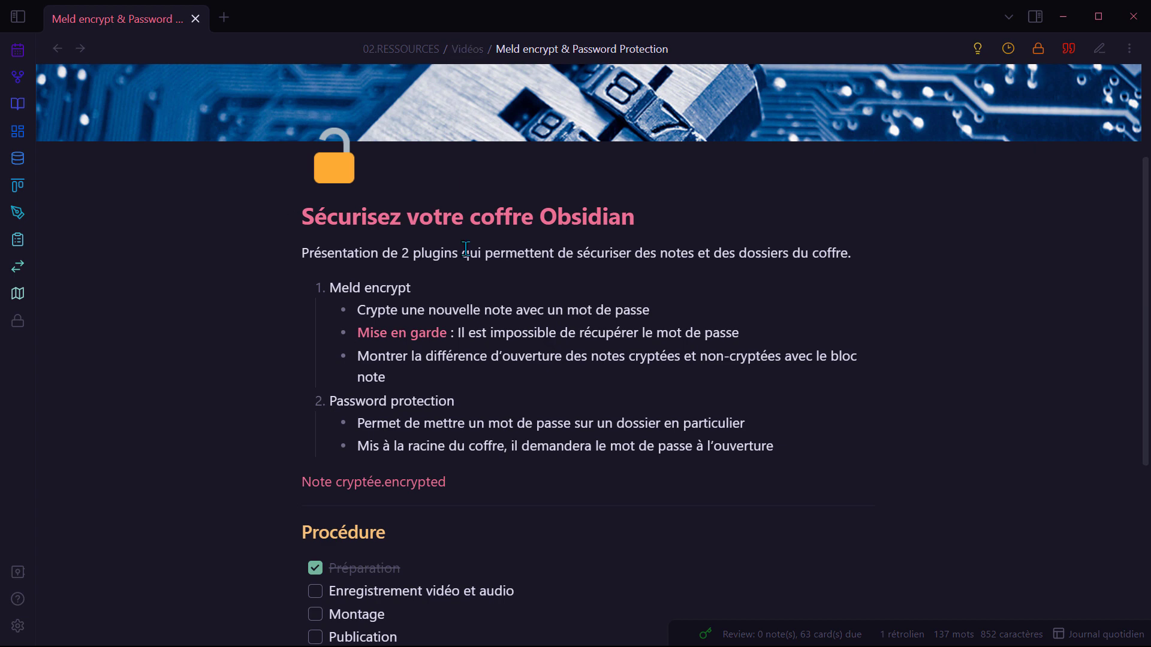
scroll(557, 250, up, 3)
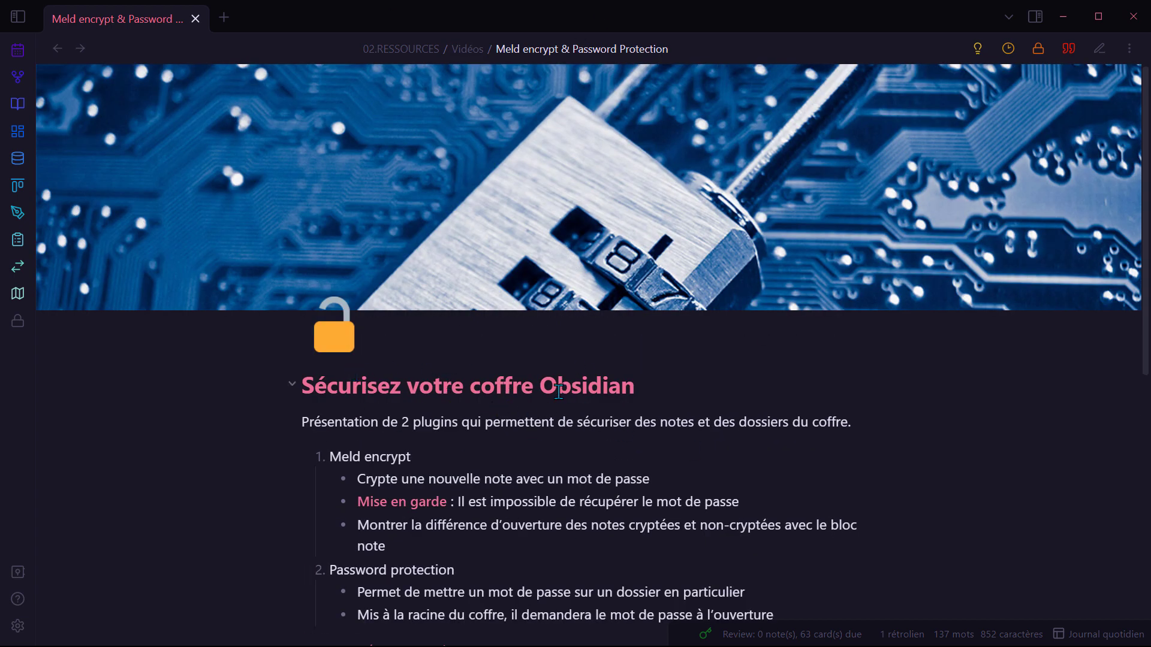
scroll(591, 390, down, 3)
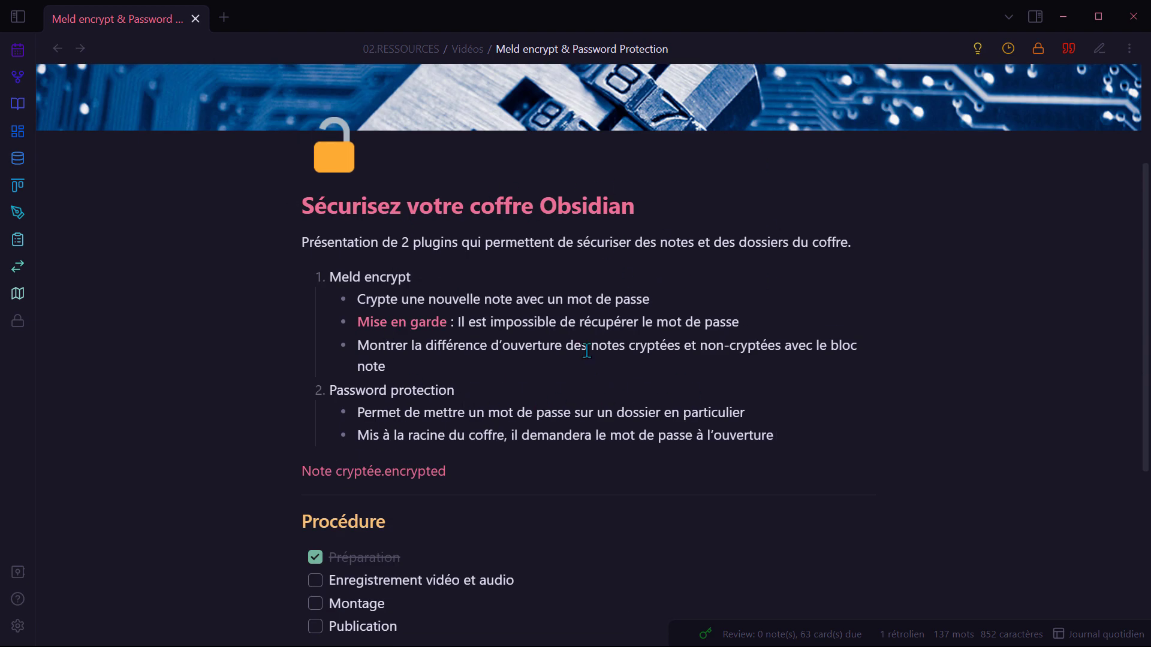
Step: Select the whole note, start a new encrypted note, then go back to the previous note
key(ctrl+a)
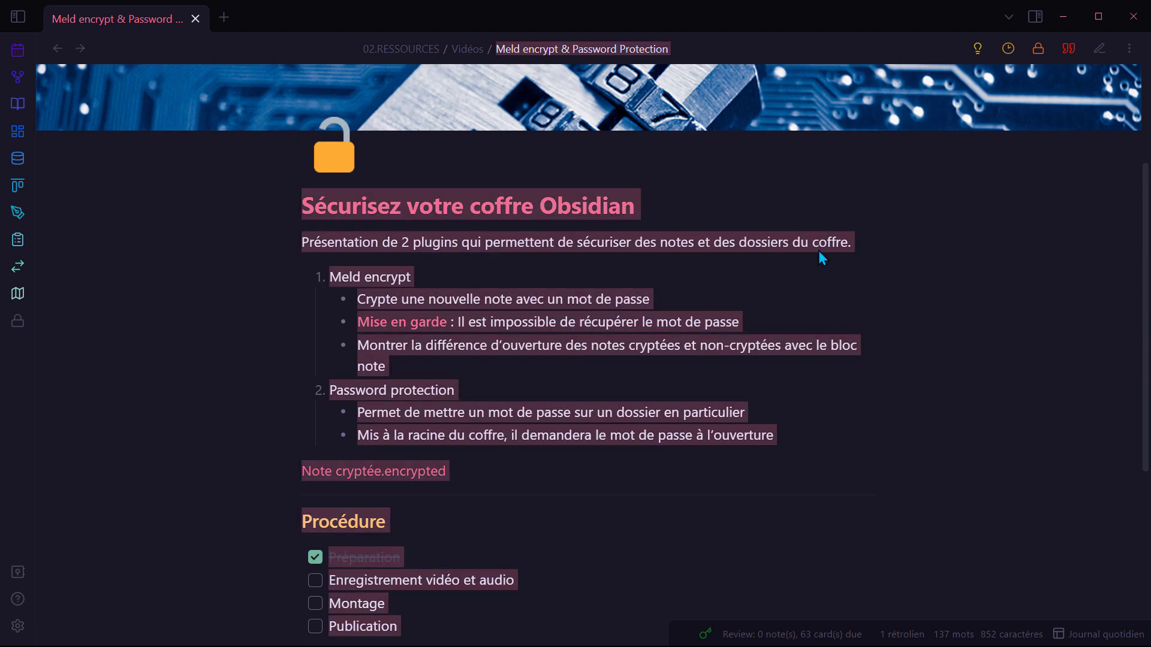
click(1037, 51)
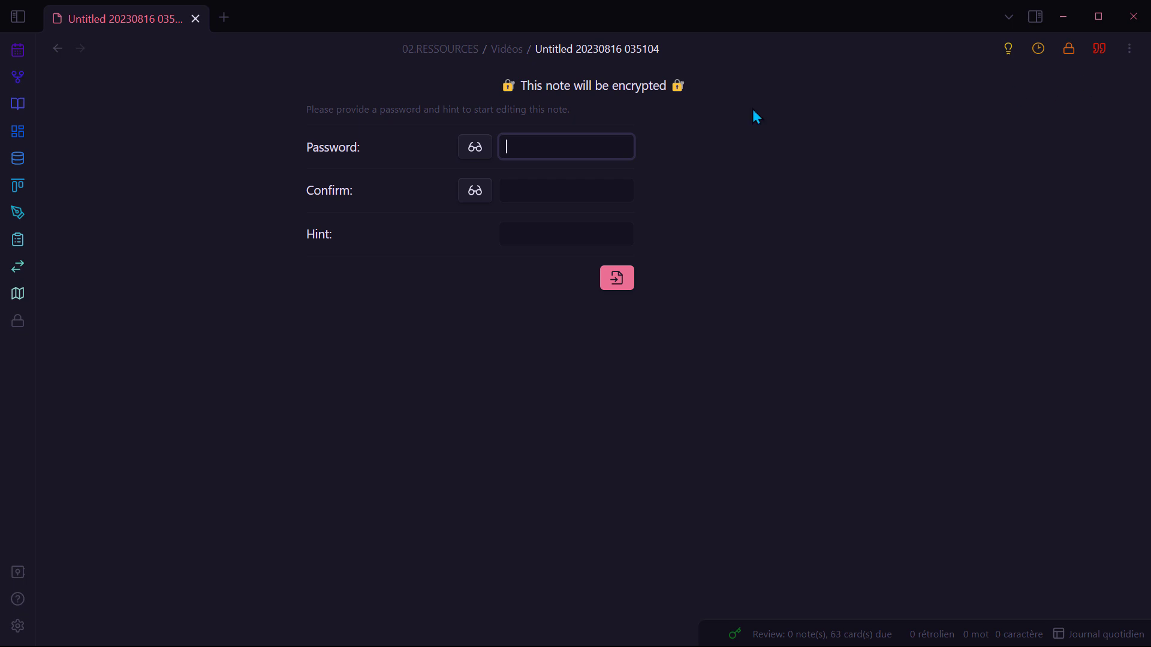
click(58, 49)
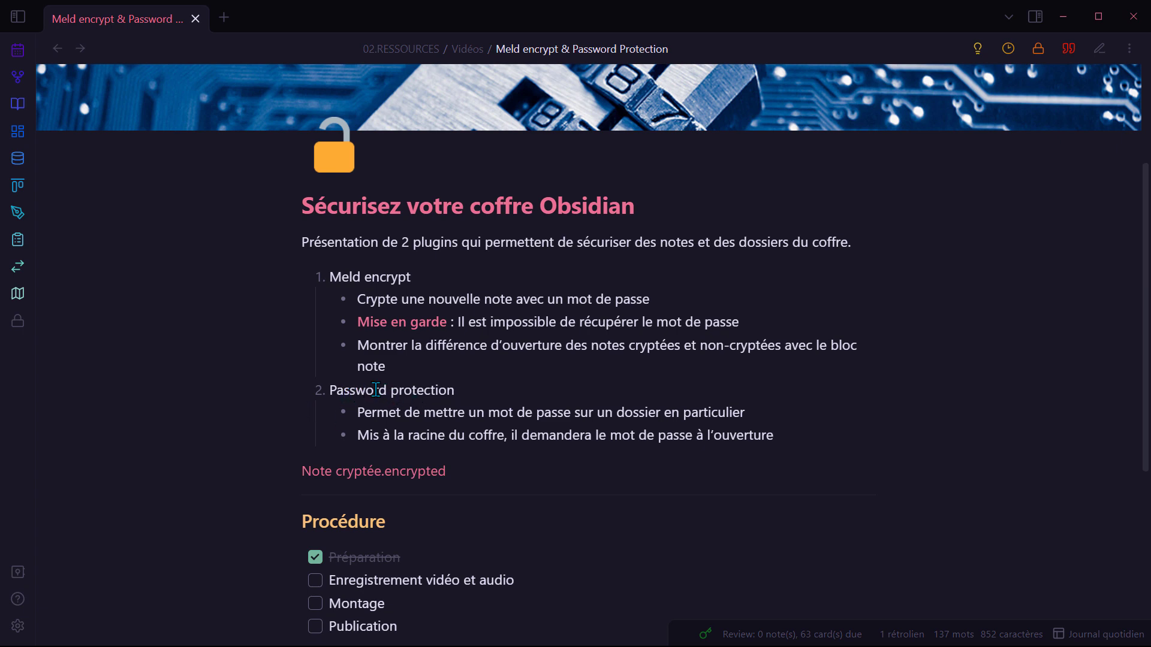
Step: Enable Password Protection on the vault root '/' with a four-character password, entered and confirmed
click(16, 628)
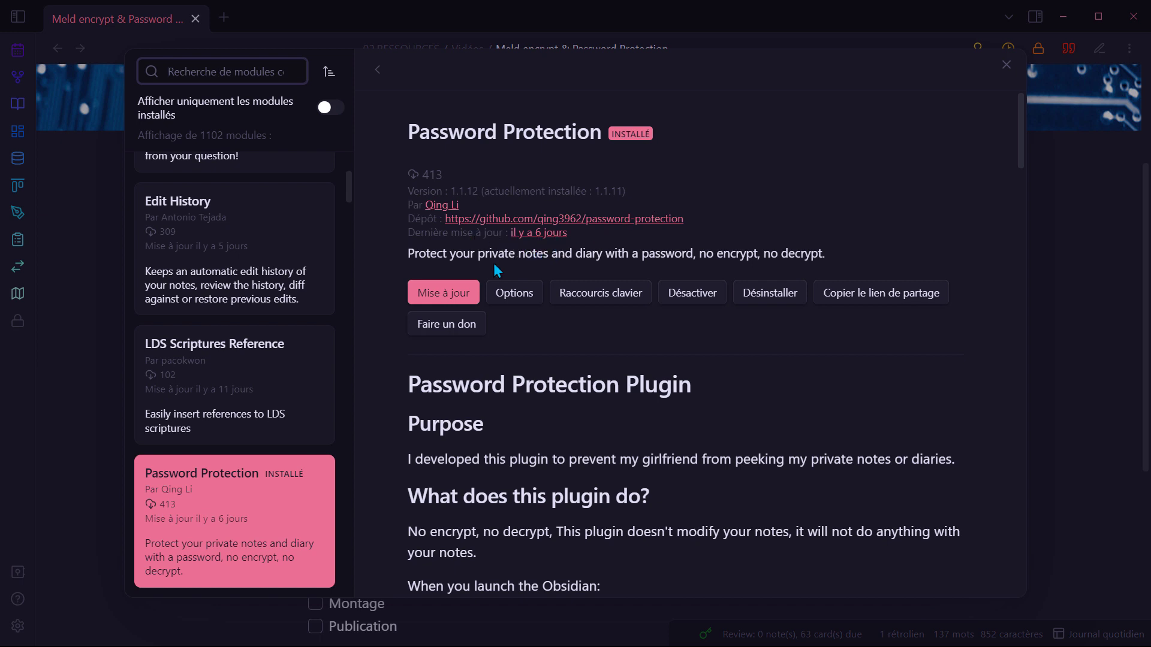
click(585, 345)
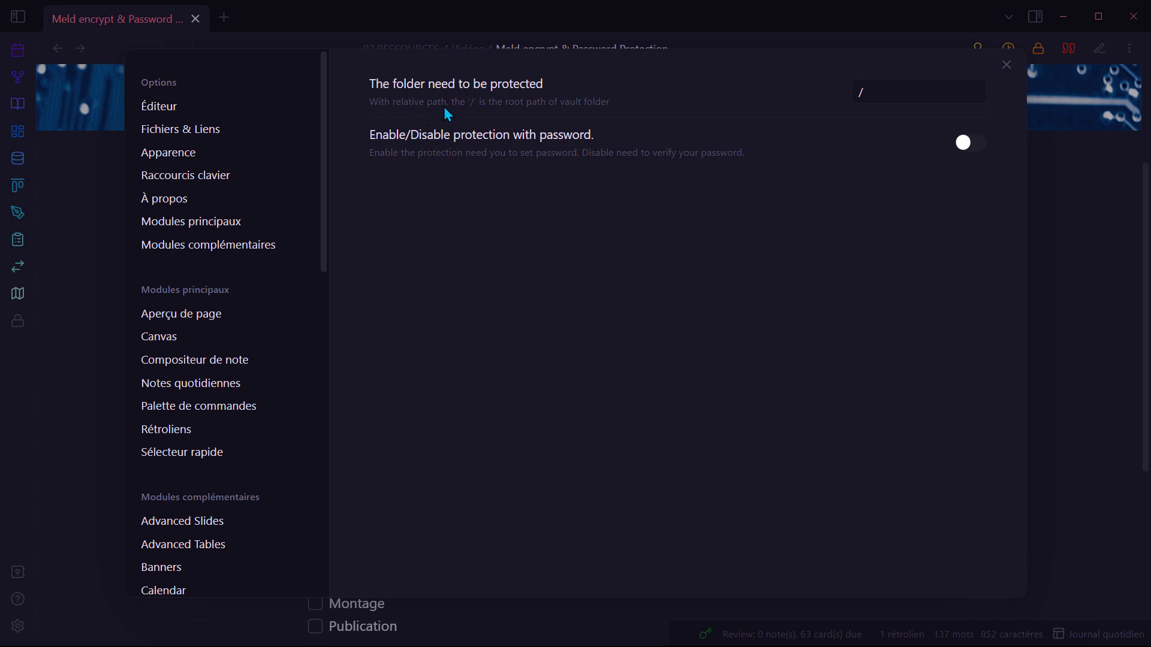
drag(876, 95, 836, 104)
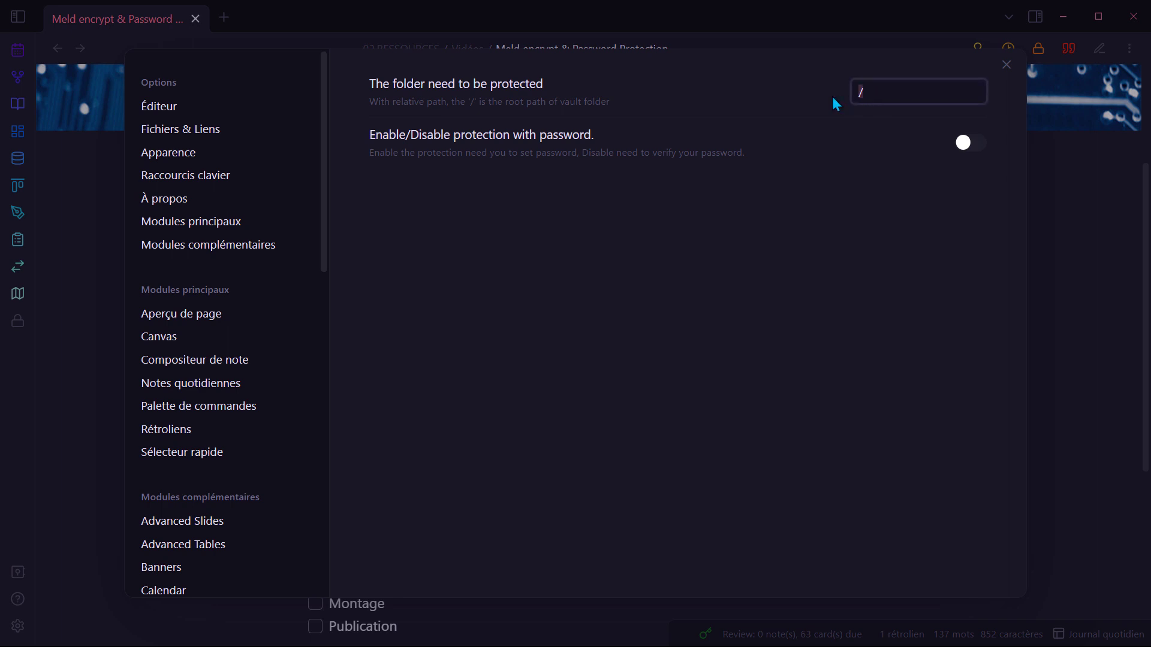
click(868, 93)
click(966, 144)
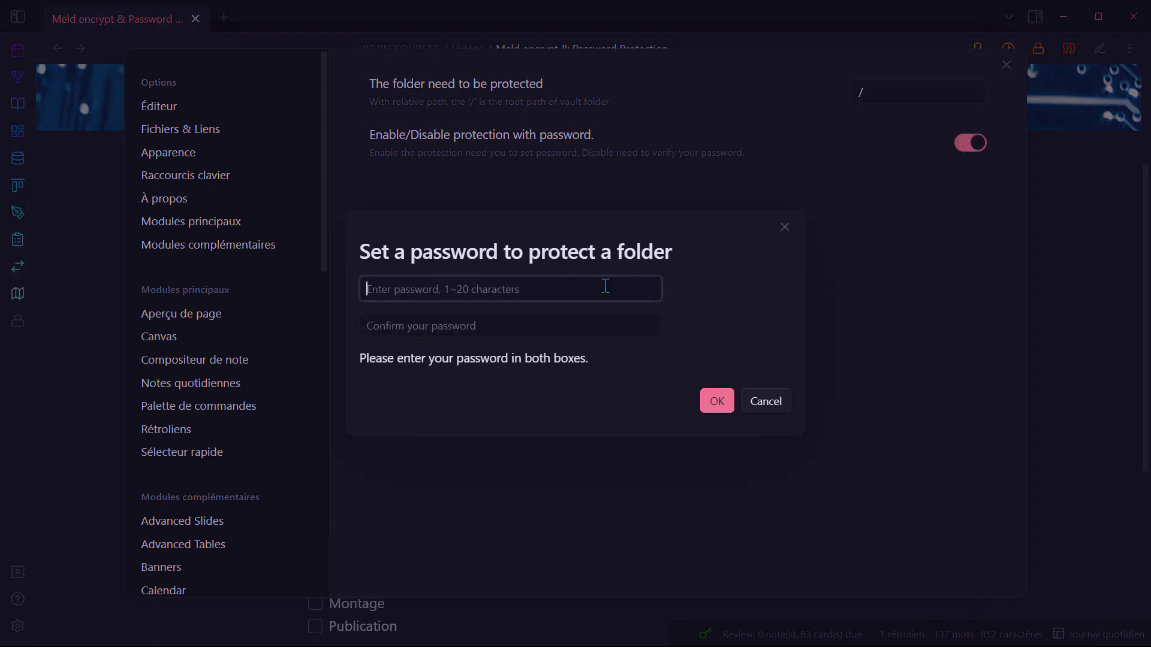
text(••••)
key(Tab)
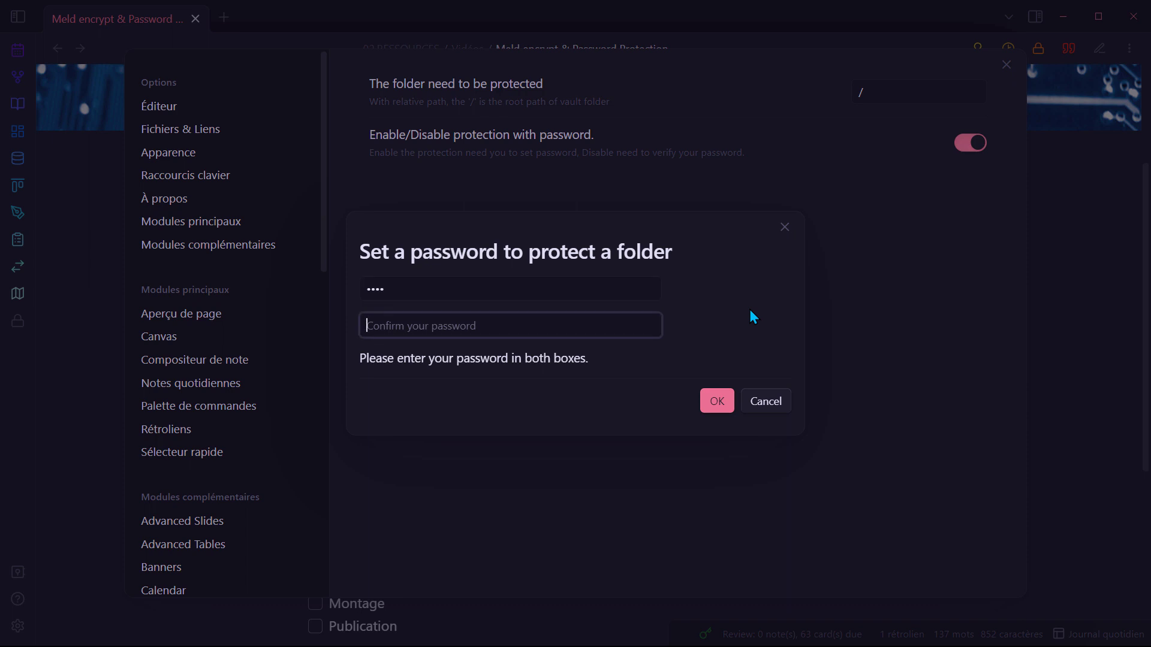
text(••••)
click(717, 405)
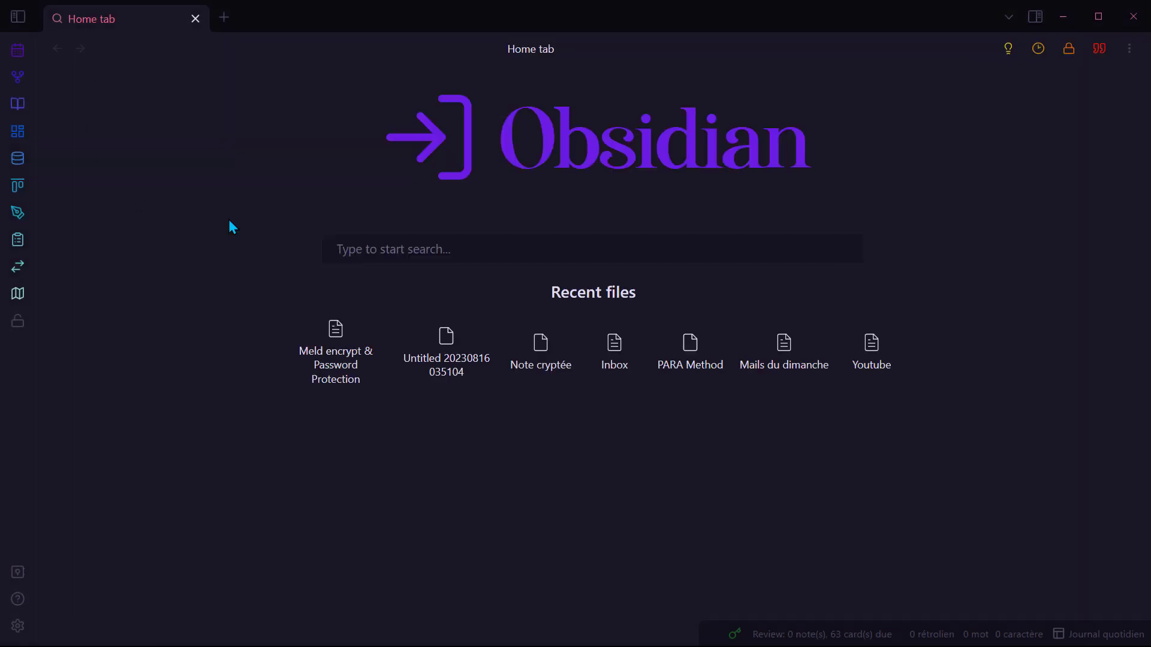
Step: Unlock the vault with its password and reopen the Meld encrypt & Password Protection note
key(Escape)
click(358, 373)
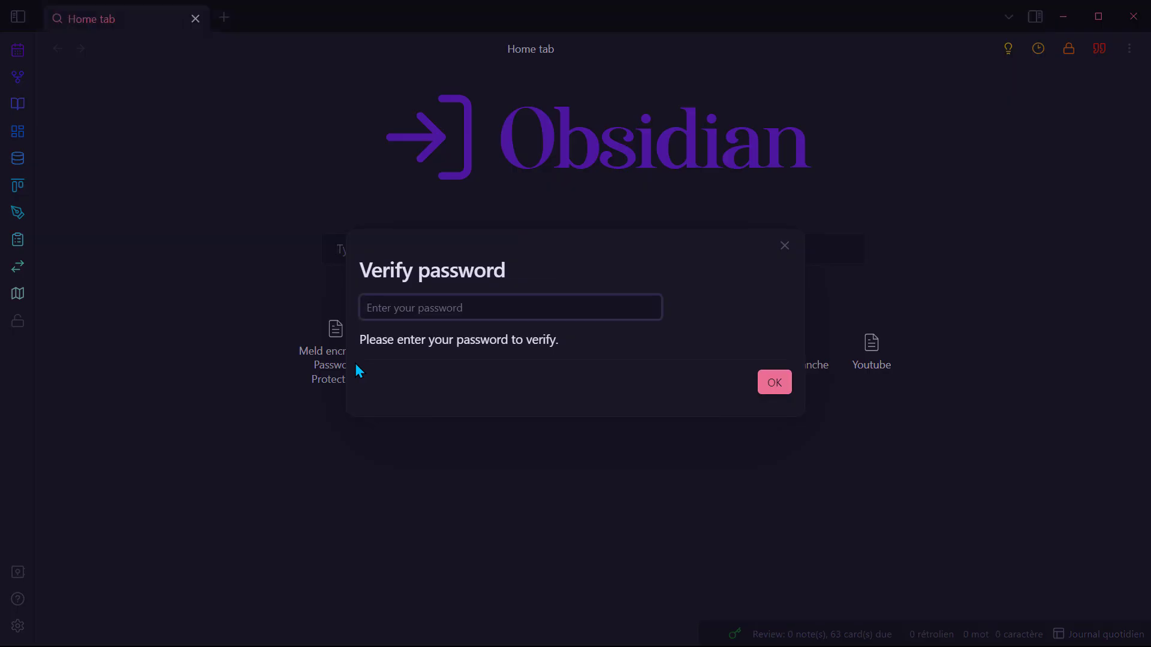
text(••••)
key(Return)
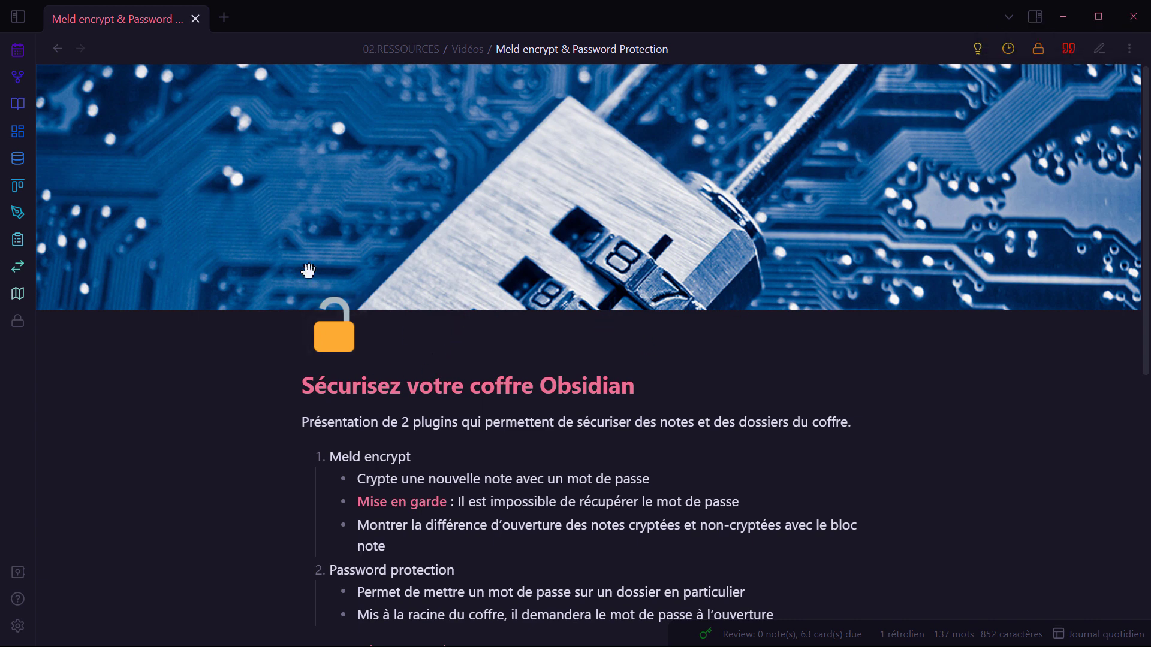
click(57, 49)
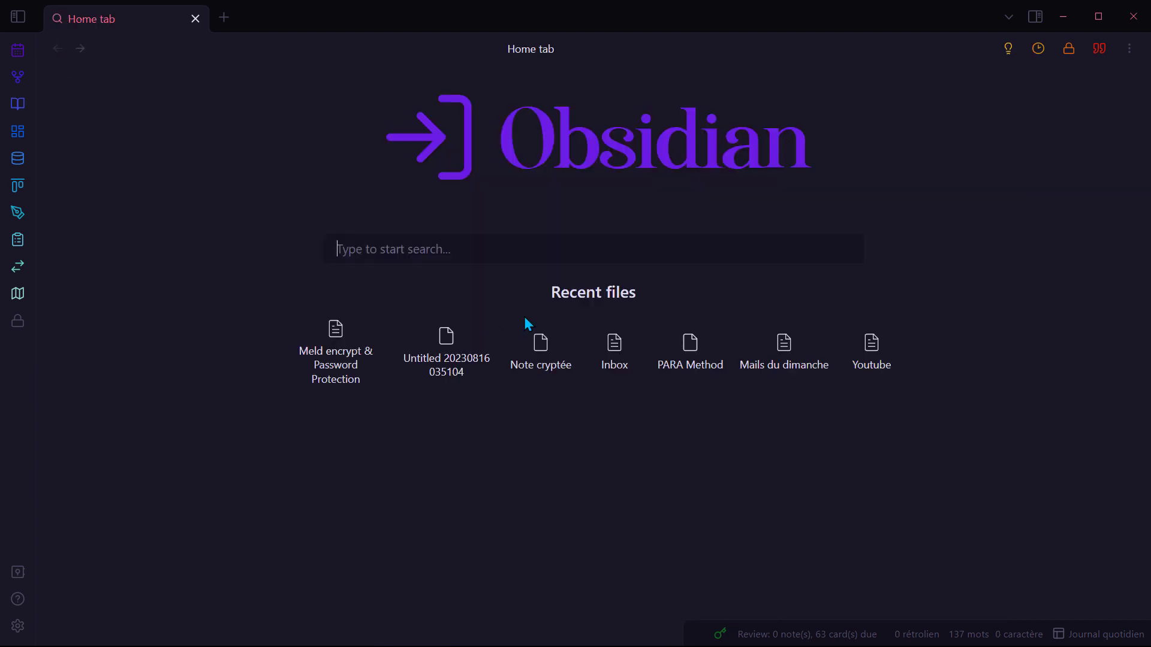
click(335, 335)
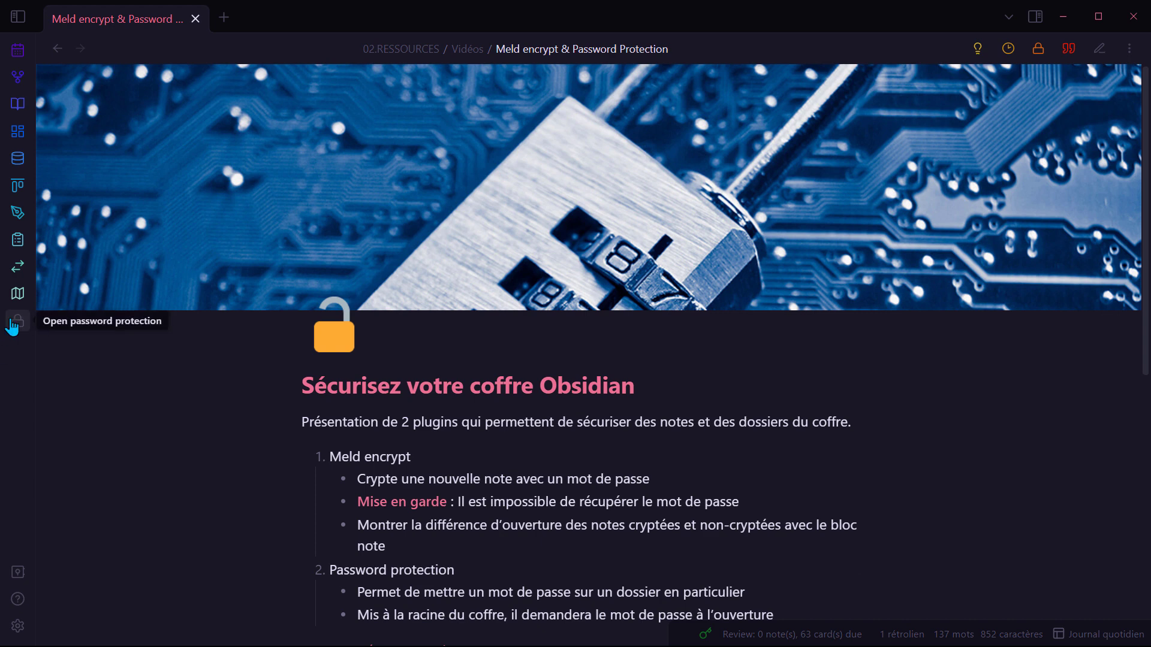
Step: Re-lock the vault from the sidebar lock icon, then unlock it again with the password
click(13, 324)
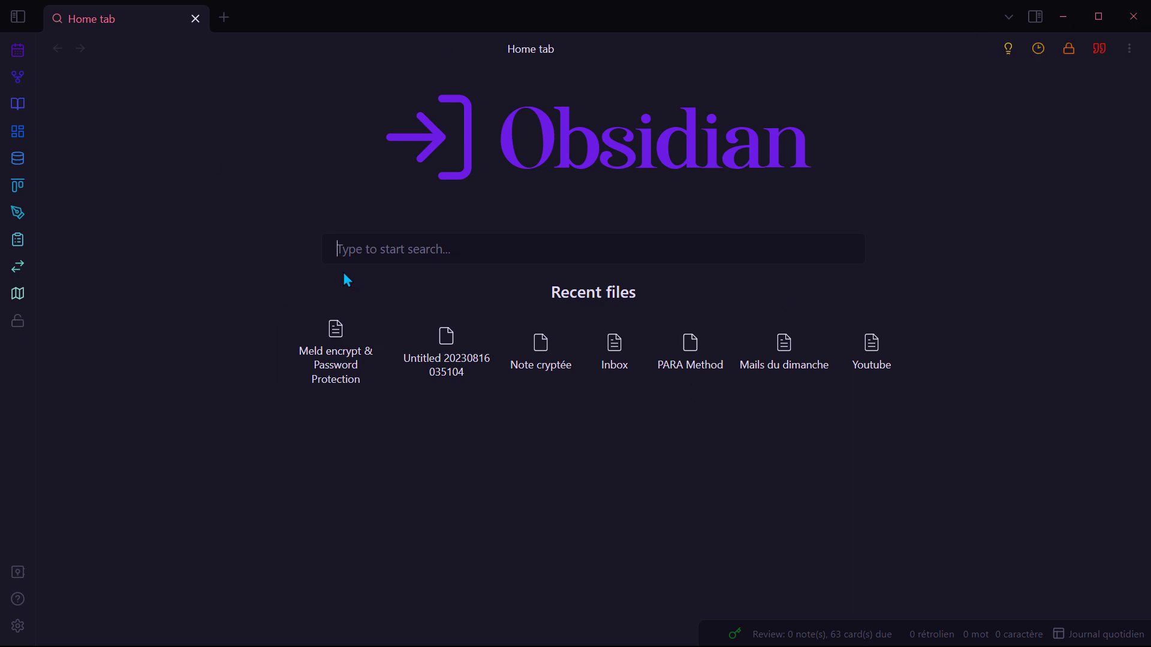
click(307, 324)
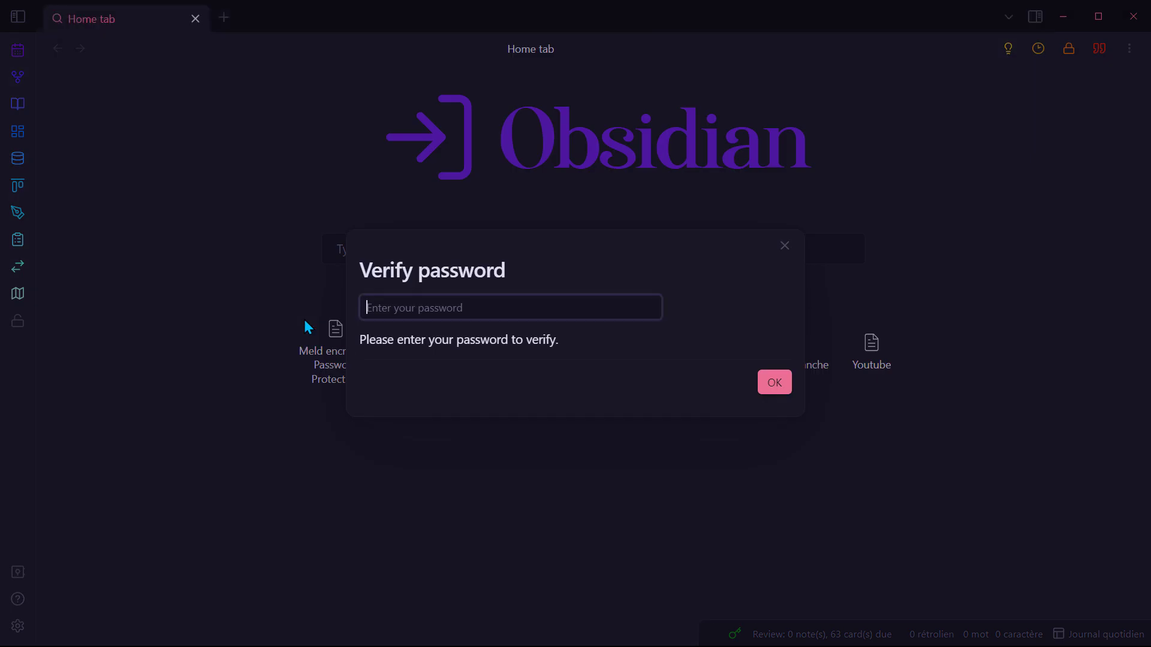
text(******)
key(Return)
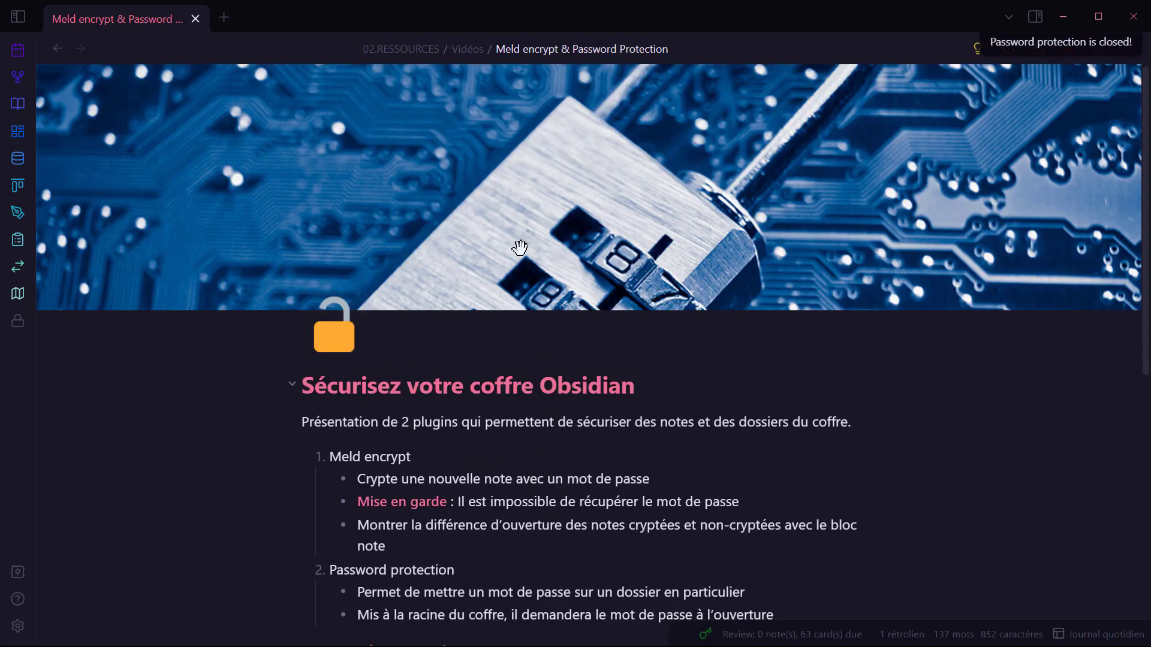
Step: Check the Password Protection settings, close the vault's Explorer window, and show Obsidian's folder tree
click(18, 625)
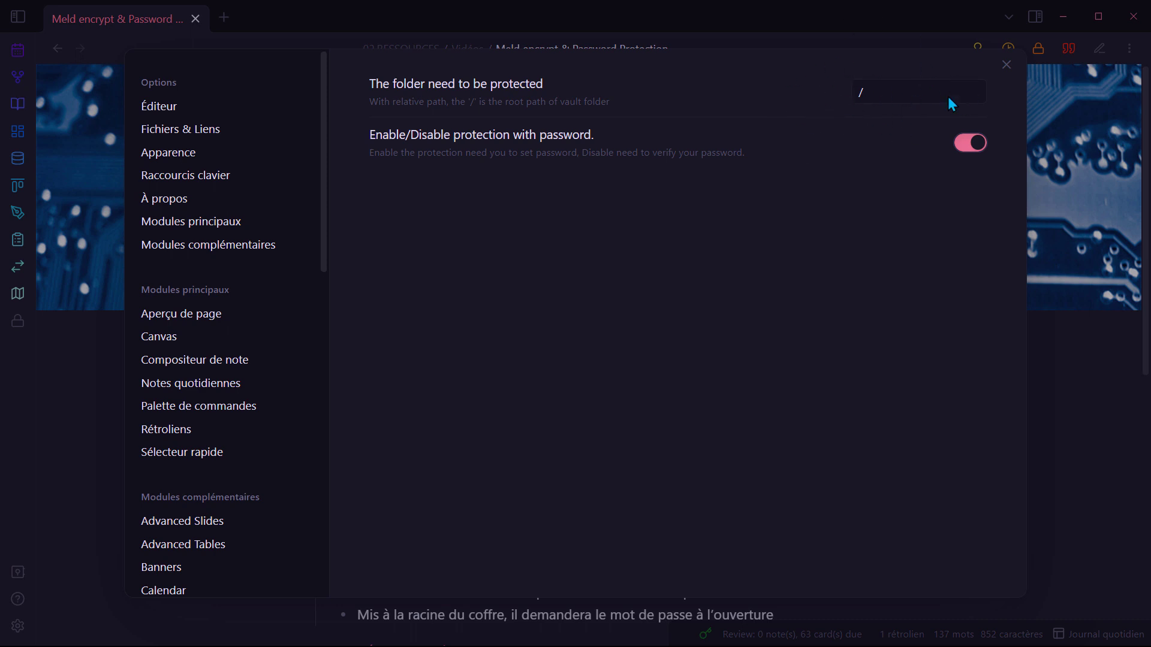
click(1006, 64)
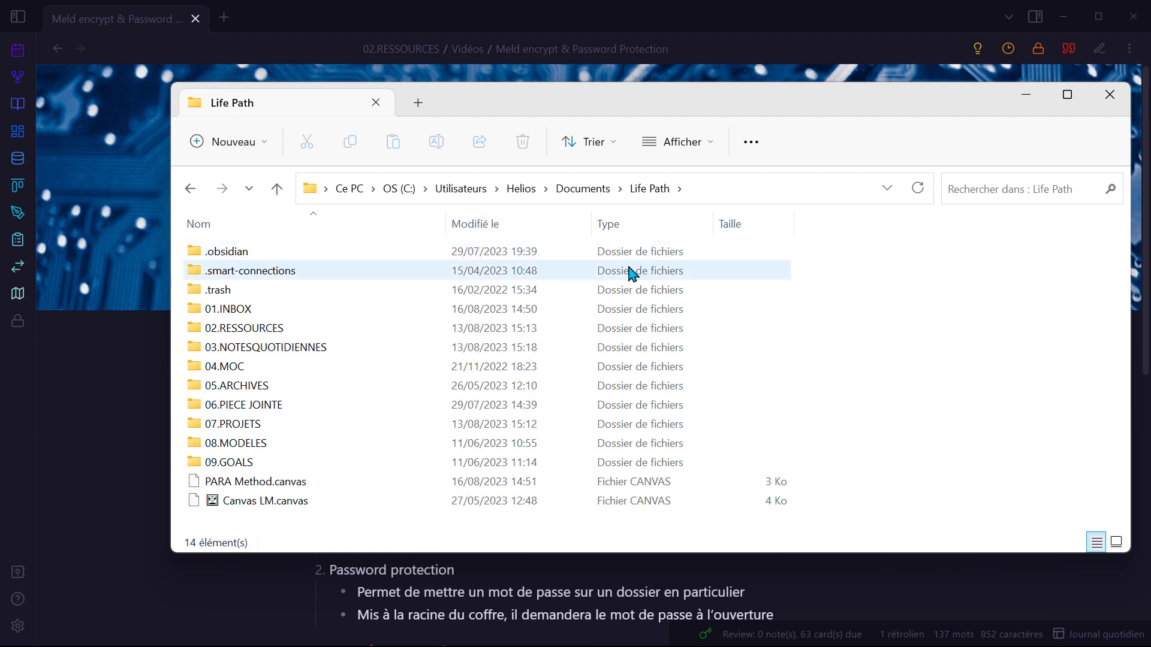
click(1104, 90)
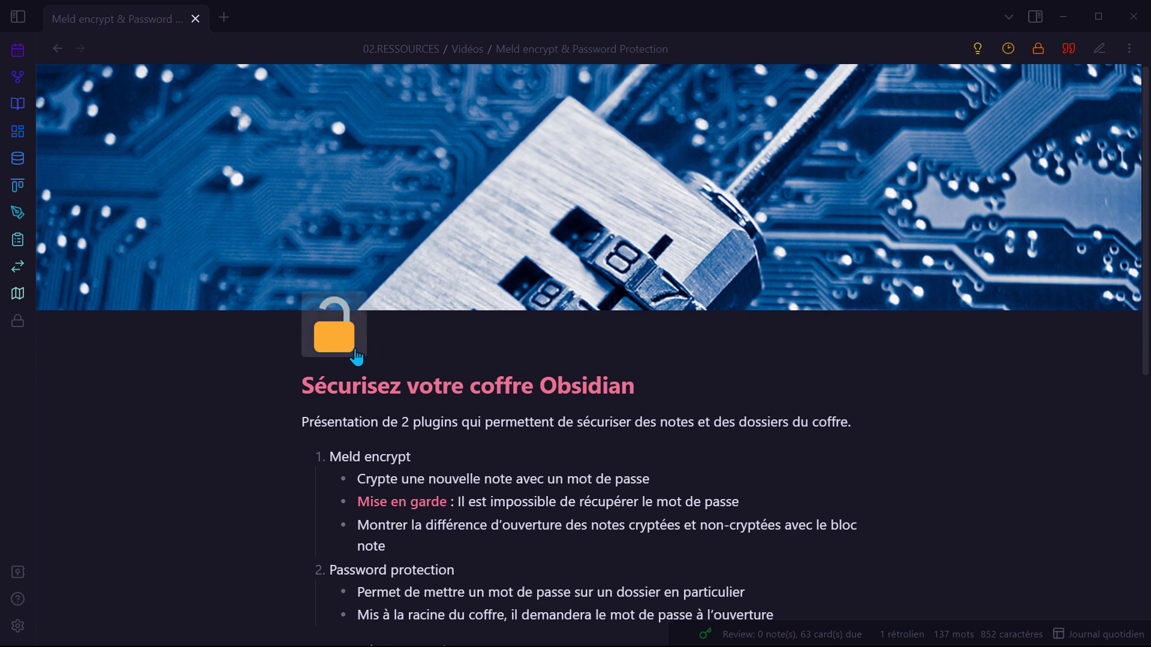
click(18, 16)
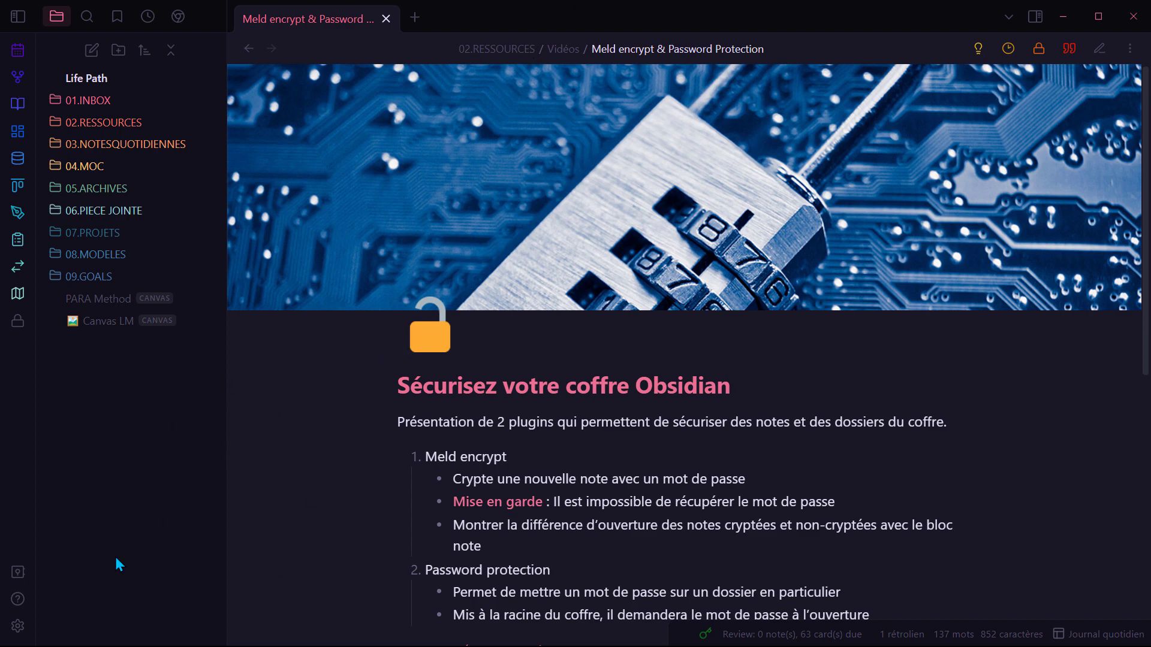
Step: Turn off password protection for the vault root, confirming with the current password
click(18, 625)
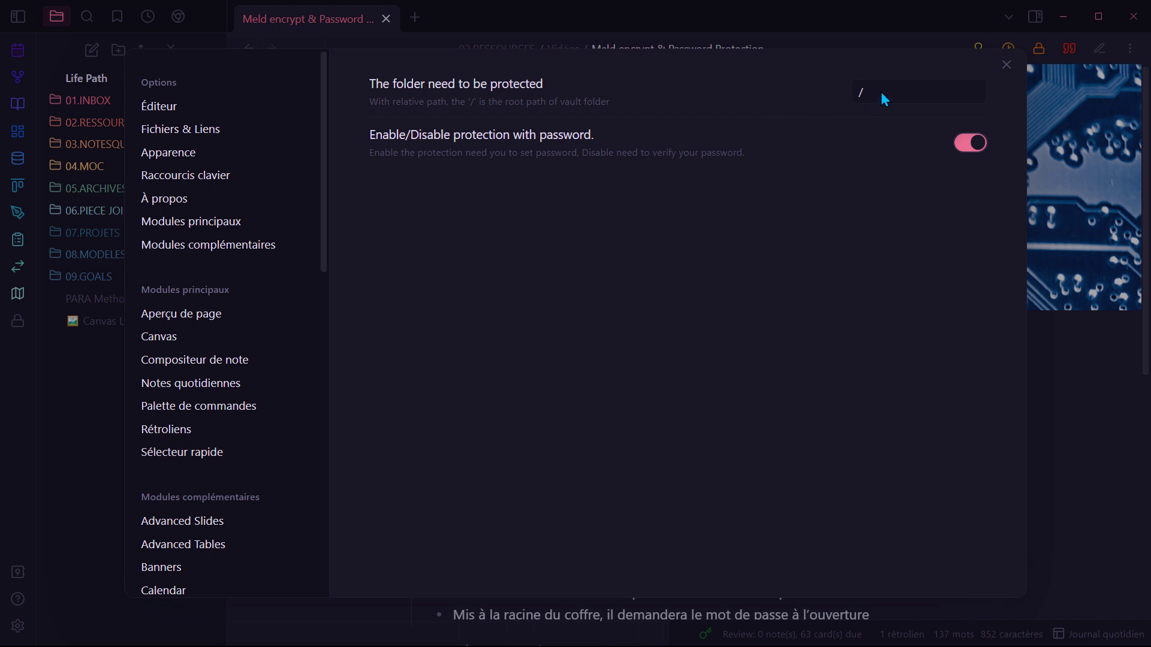
click(987, 143)
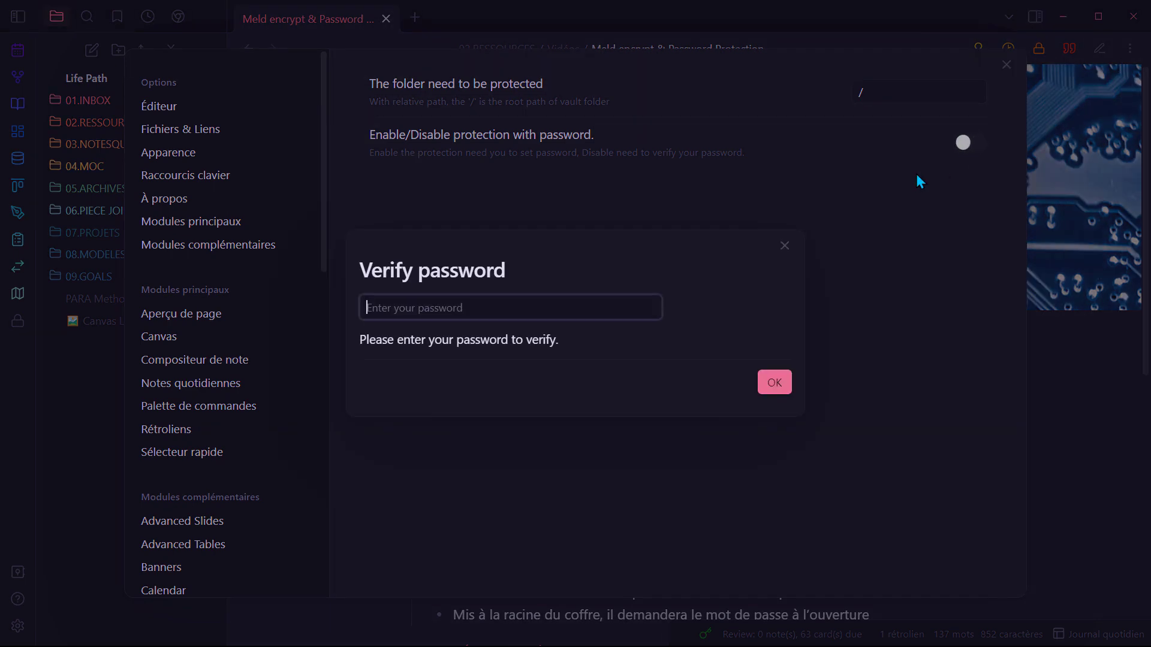
text(••)
key(Return)
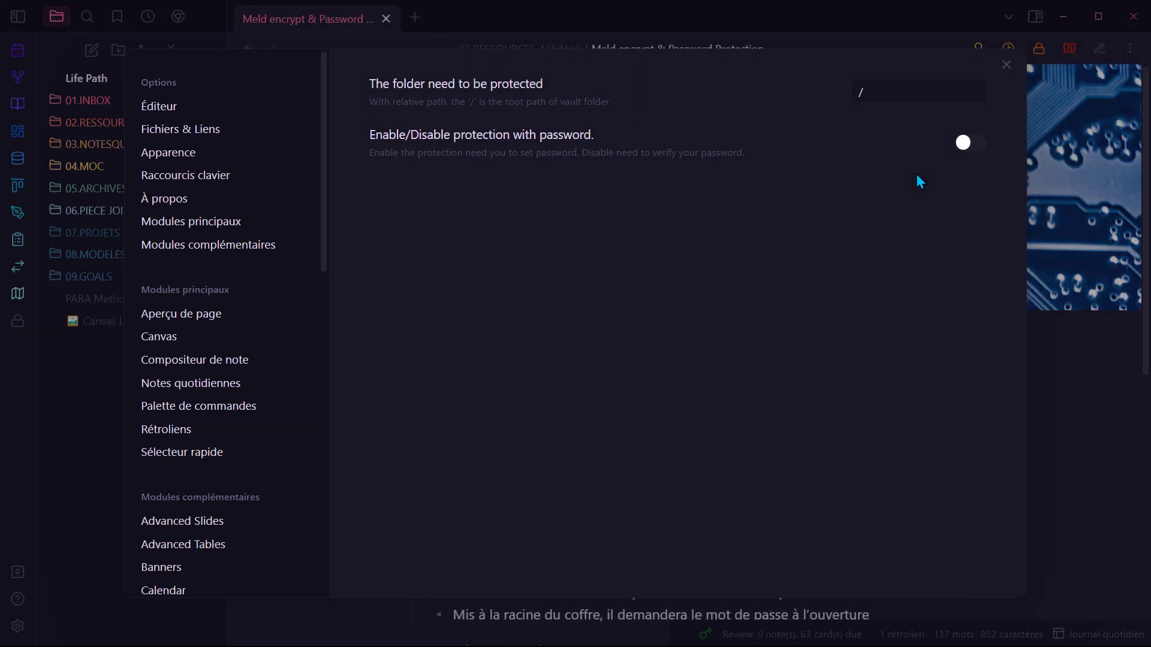
Step: Protect /07.PROJETS with a new four-digit password, close settings and expand 07.PROJETS
click(917, 96)
text(7)
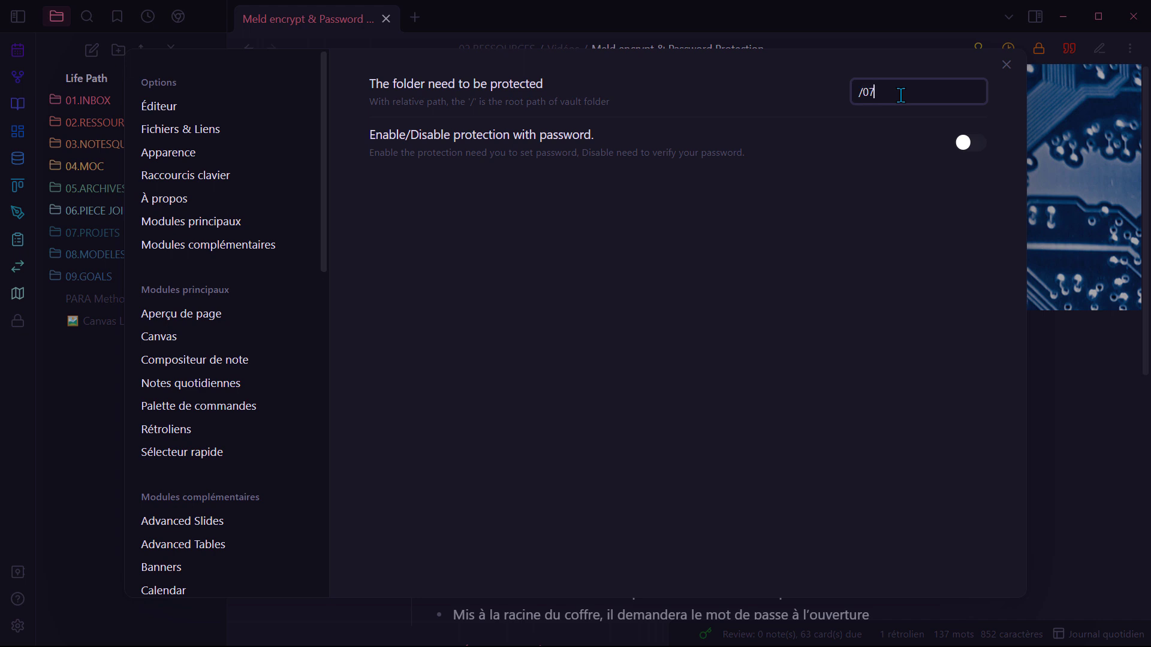
text(.PROJETS)
click(964, 144)
text(1234)
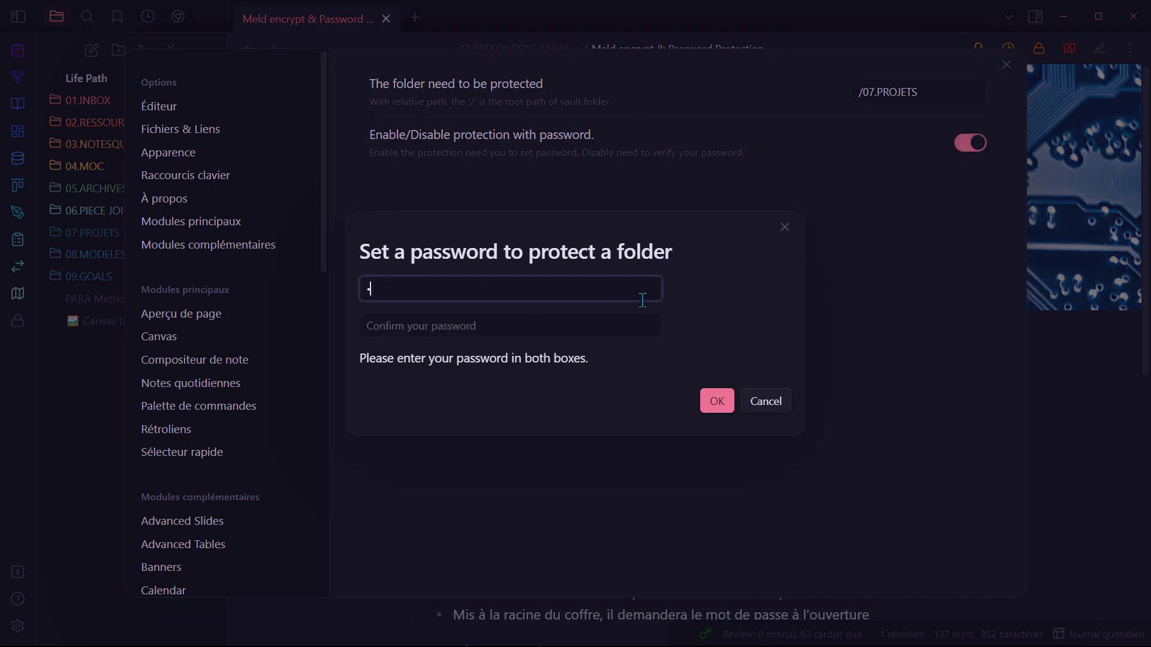
key(Tab)
text(1234)
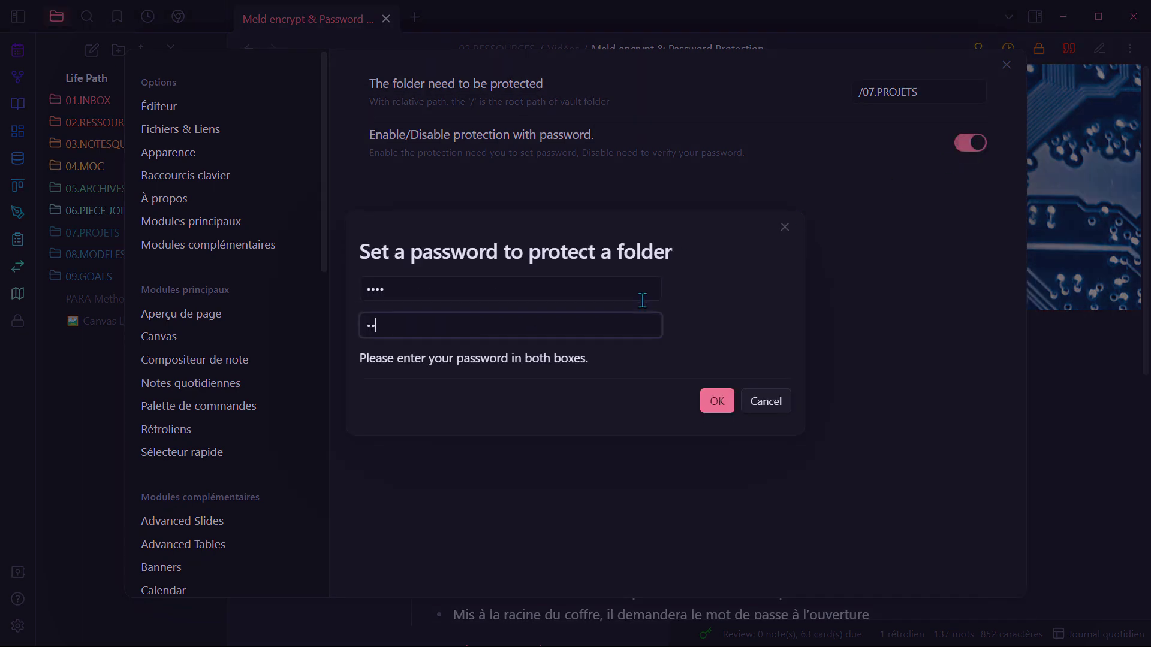
key(Return)
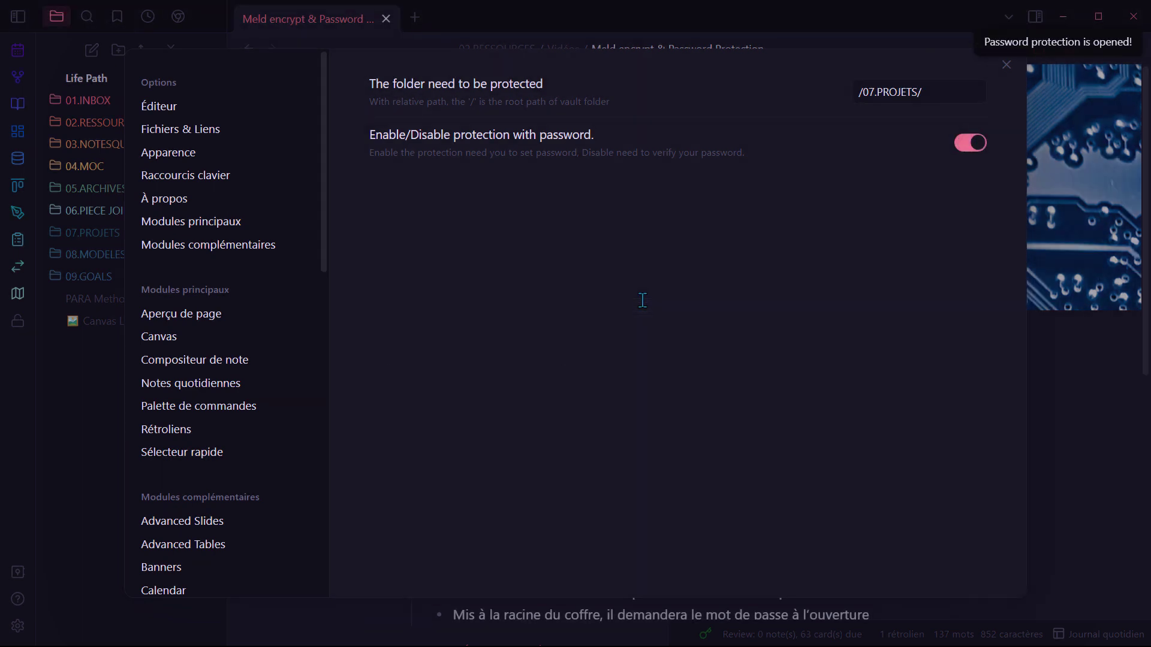
click(1007, 64)
click(110, 239)
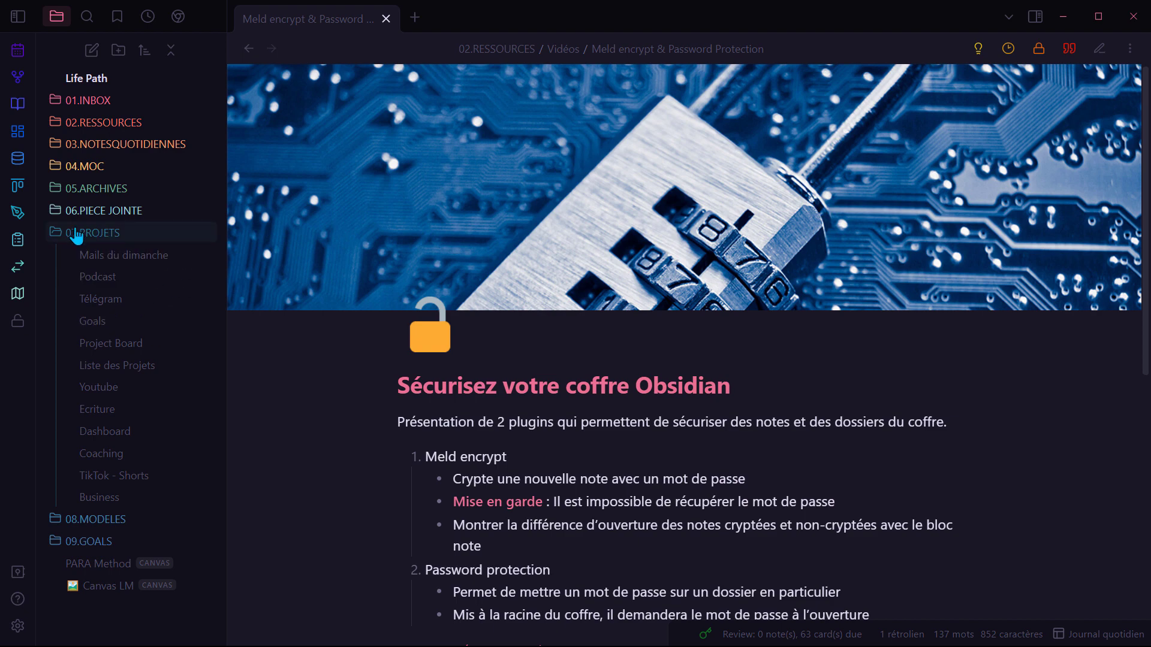
Step: Open the Mails du dimanche note, unlocking 07.PROJETS with its password
click(137, 257)
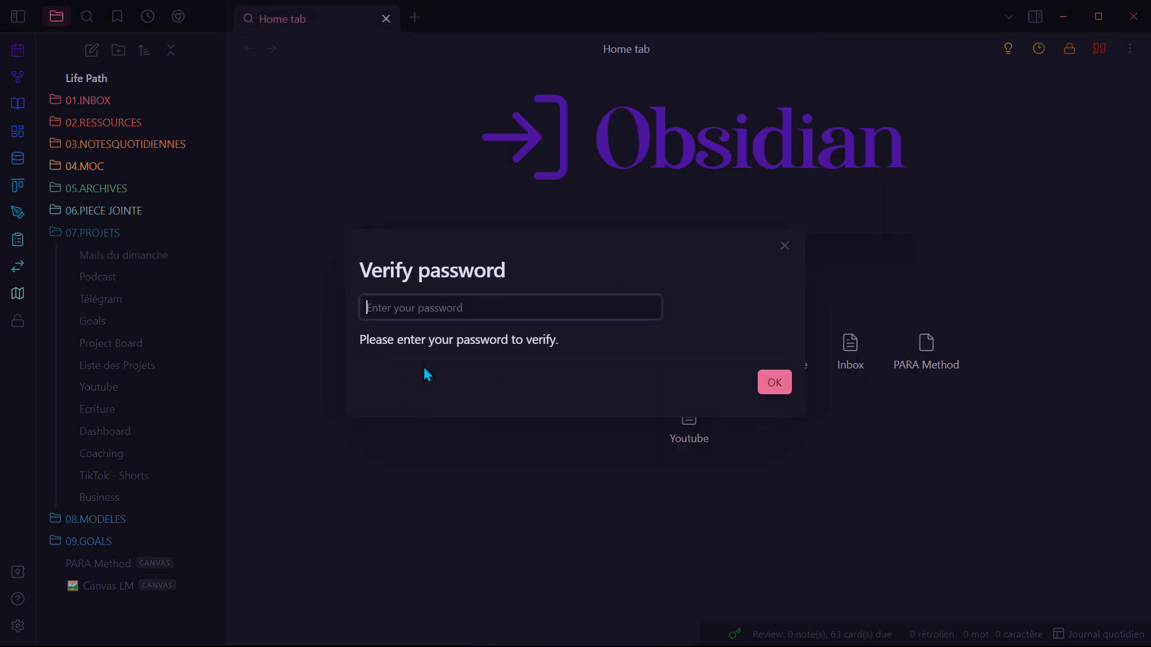
text(1234)
key(Return)
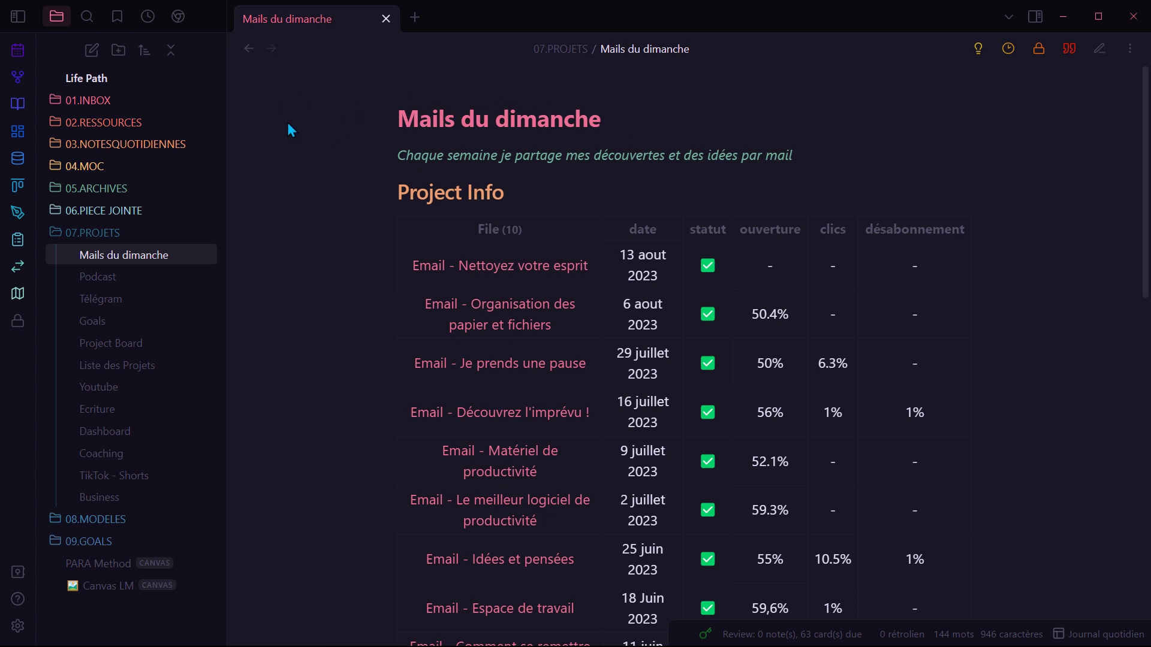
Step: Jump back to the Meld encrypt note via 'meld', hide the folder tree, and tick Enregistrement vidéo et audio
key(ctrl+o)
text(meld)
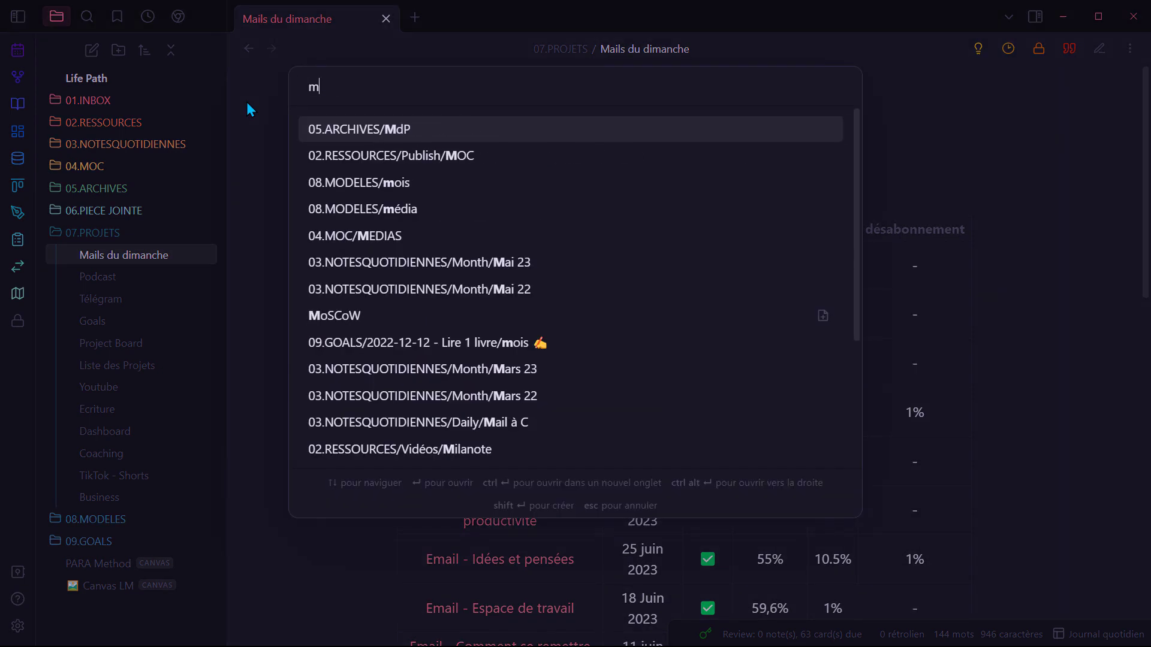
key(Return)
click(91, 234)
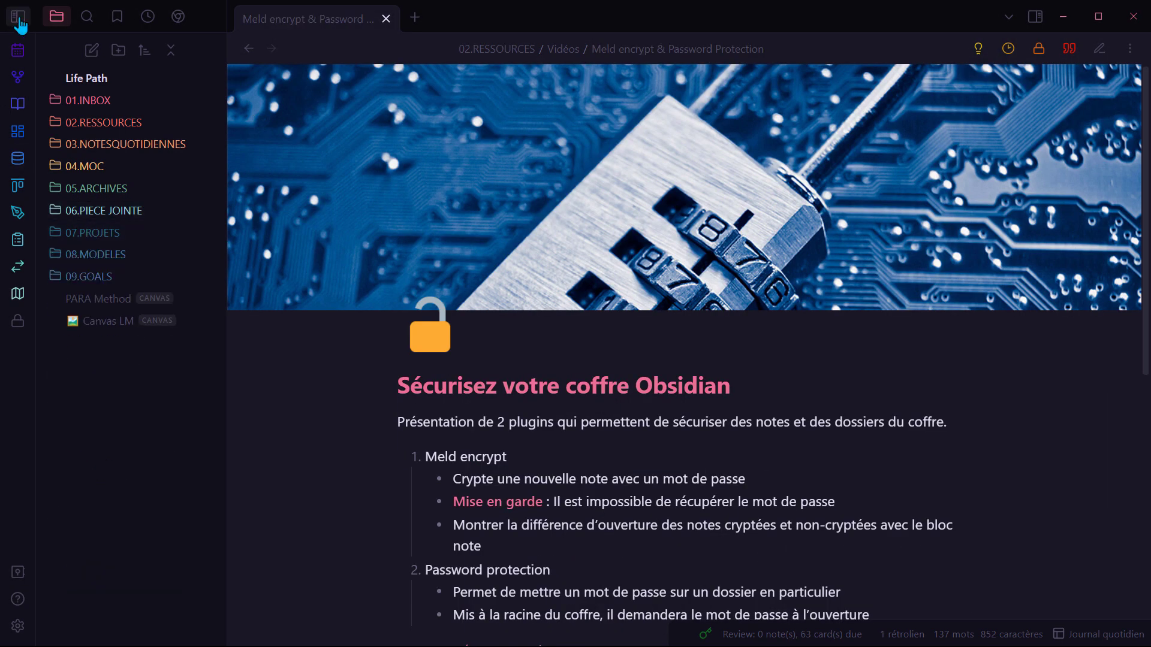
click(18, 17)
scroll(610, 347, down, 3)
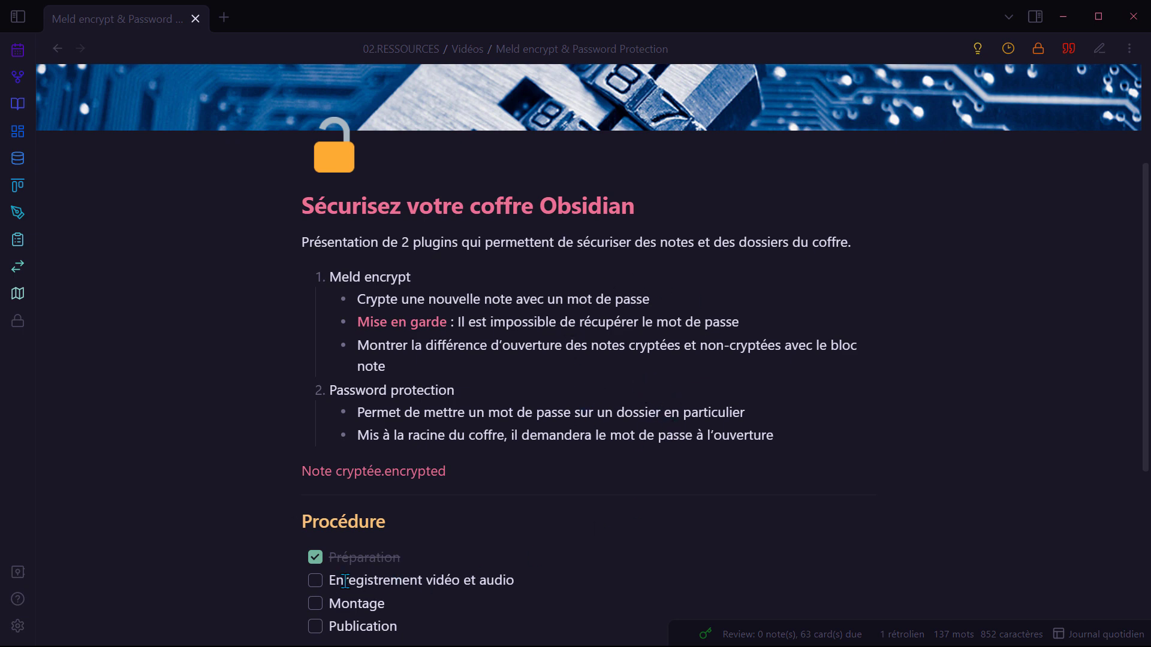
click(314, 586)
click(315, 583)
scroll(570, 542, up, 3)
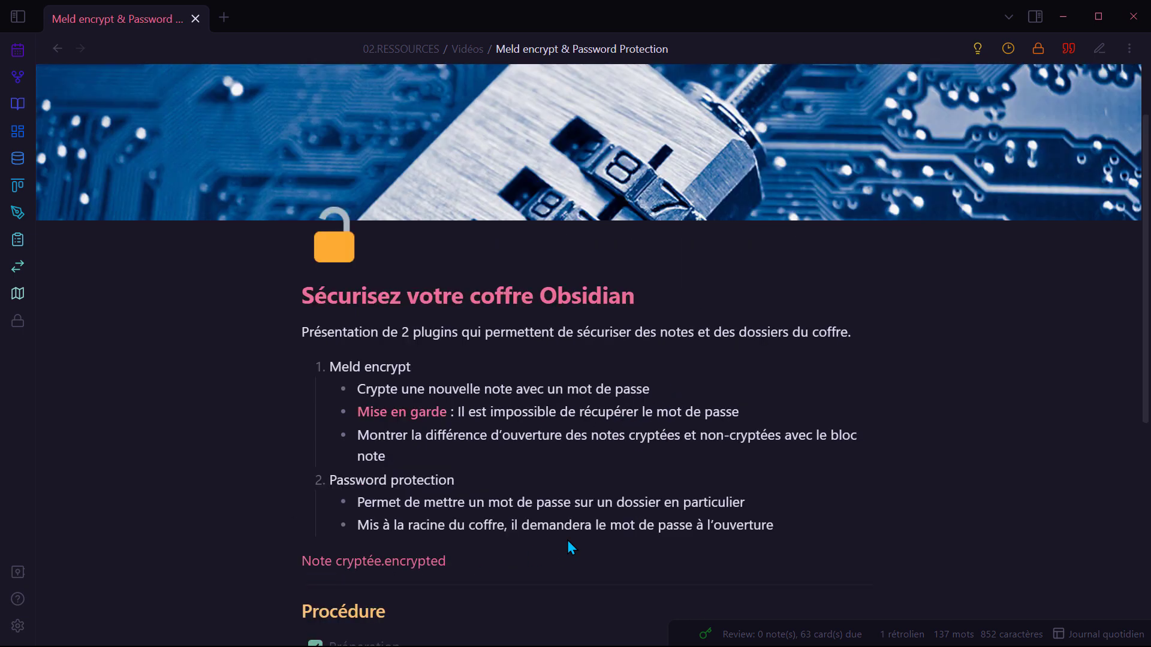